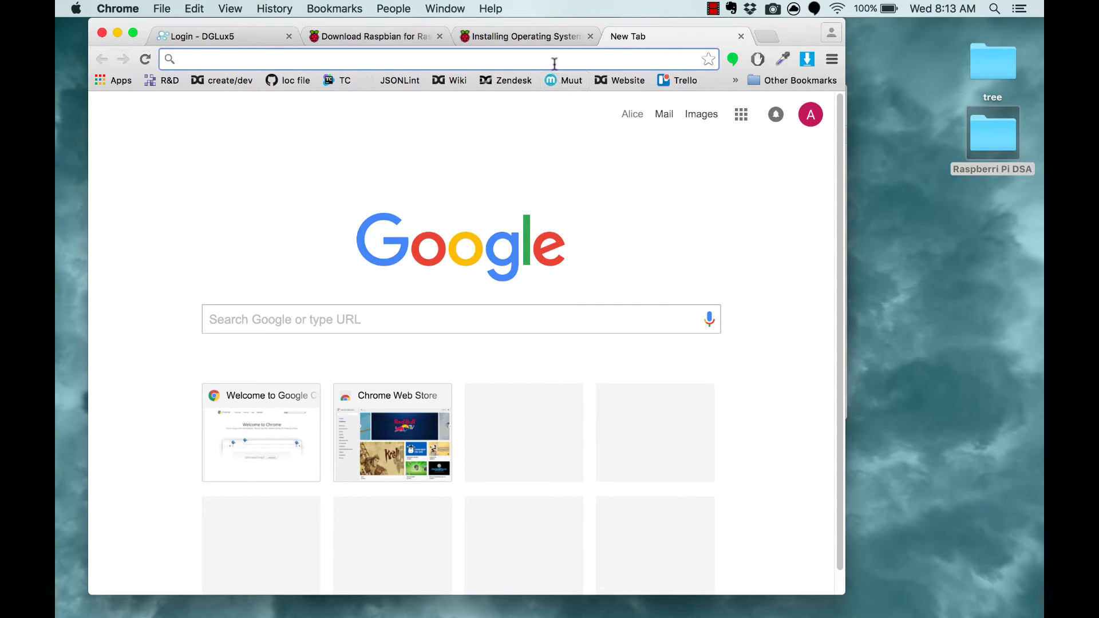
Go to 10.0.1.149 and log in to DGLux5 with the DGLux5 username and password
text(1)
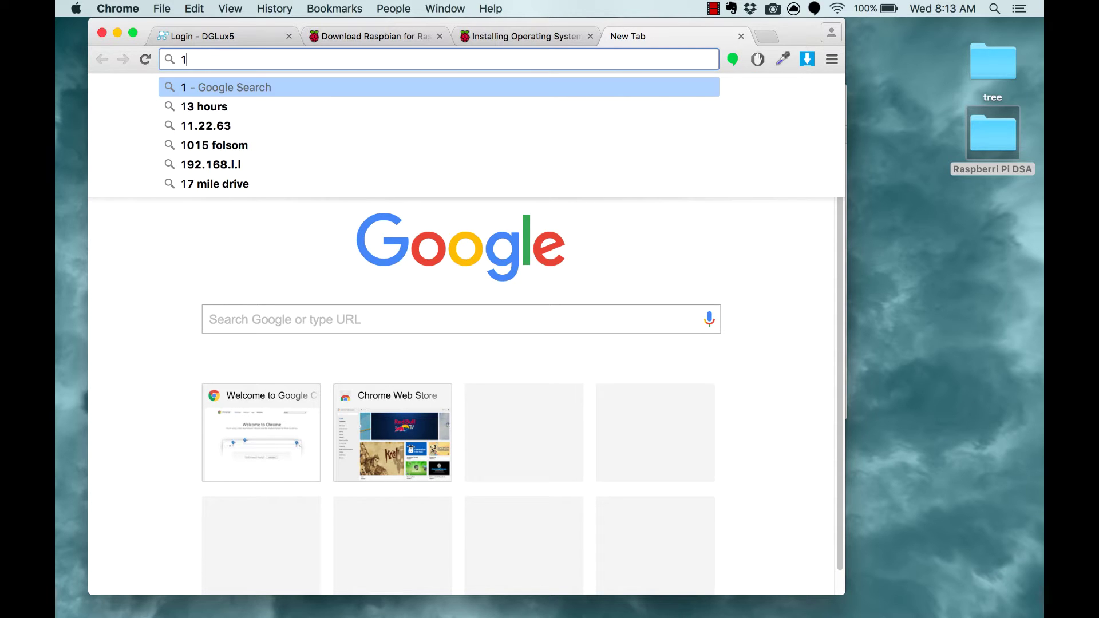
text(0.0.1.149)
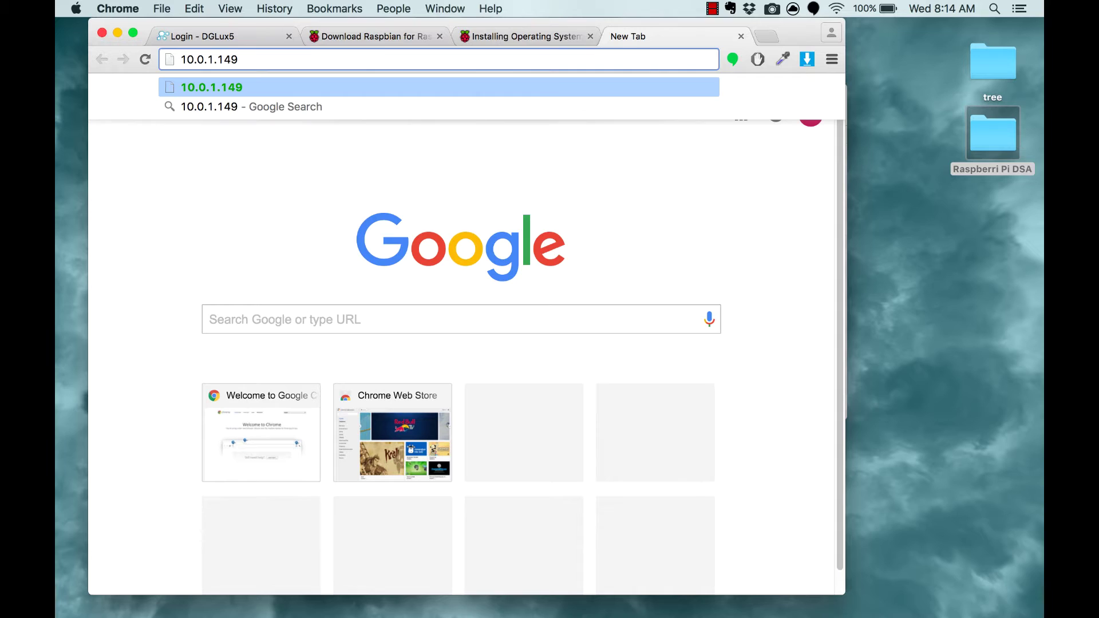
key(Return)
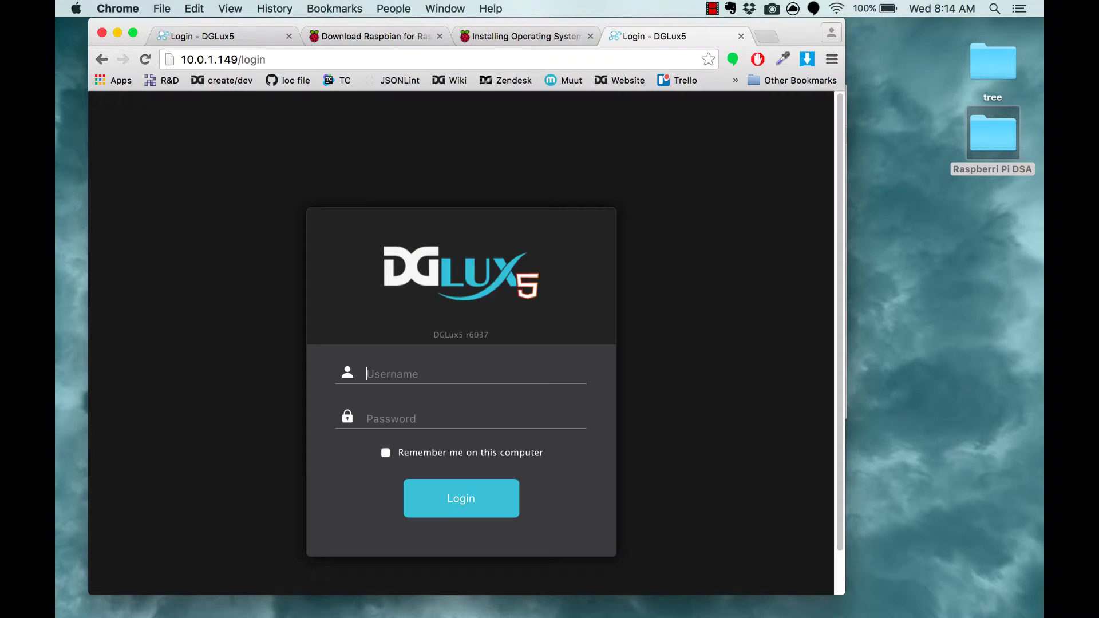
text(dgSuper)
text(•••••••••)
key(Return)
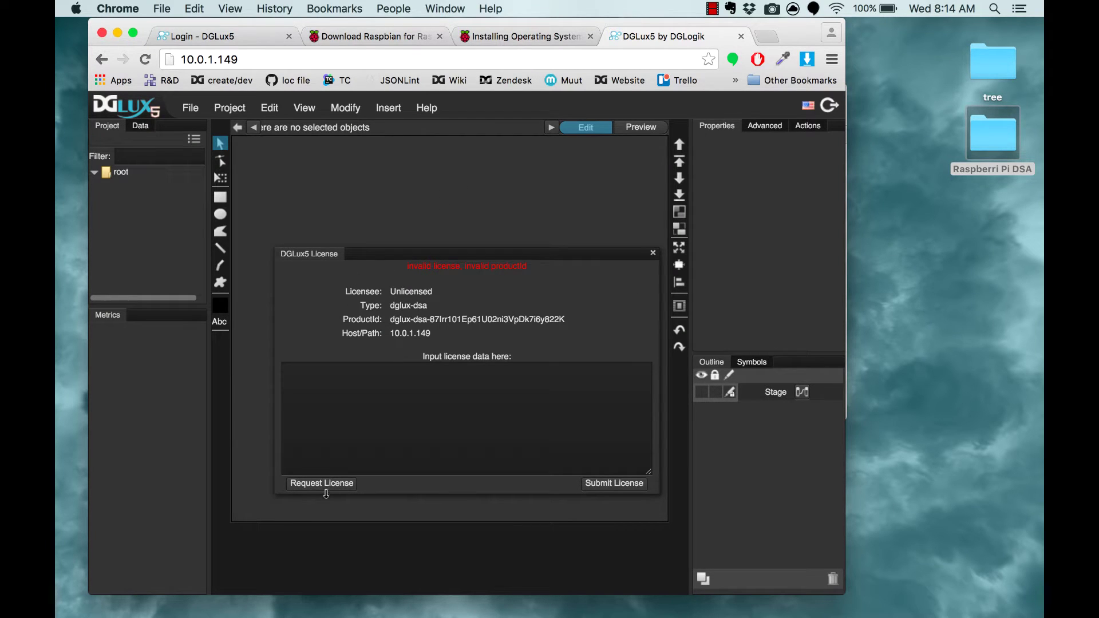
Start a license request and keep the 30-day Trial License | 100 Topics type
click(322, 484)
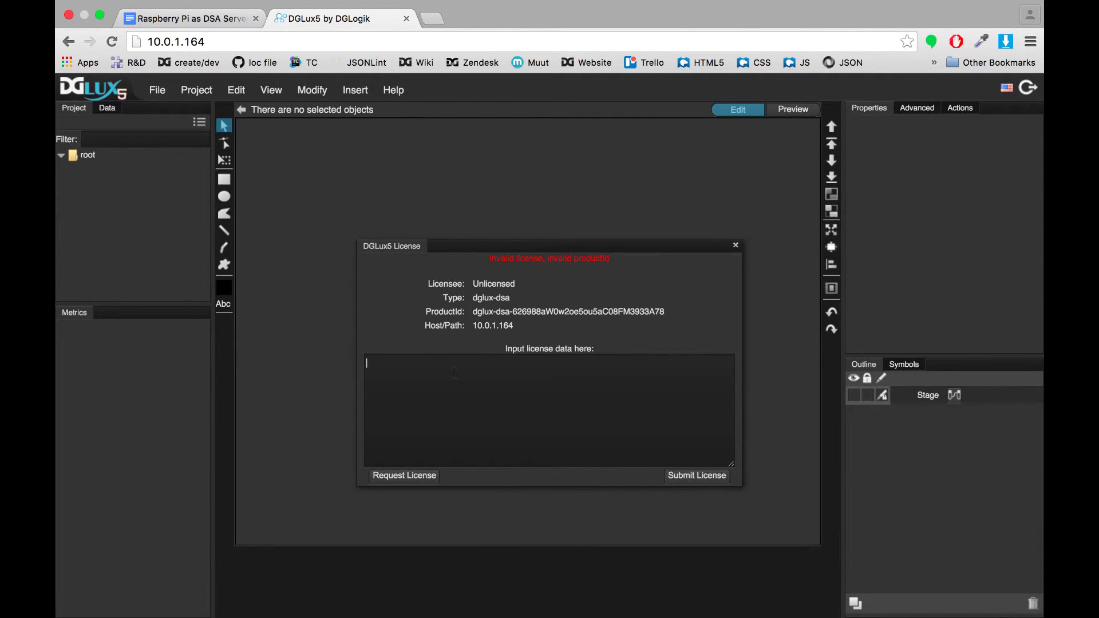
click(417, 477)
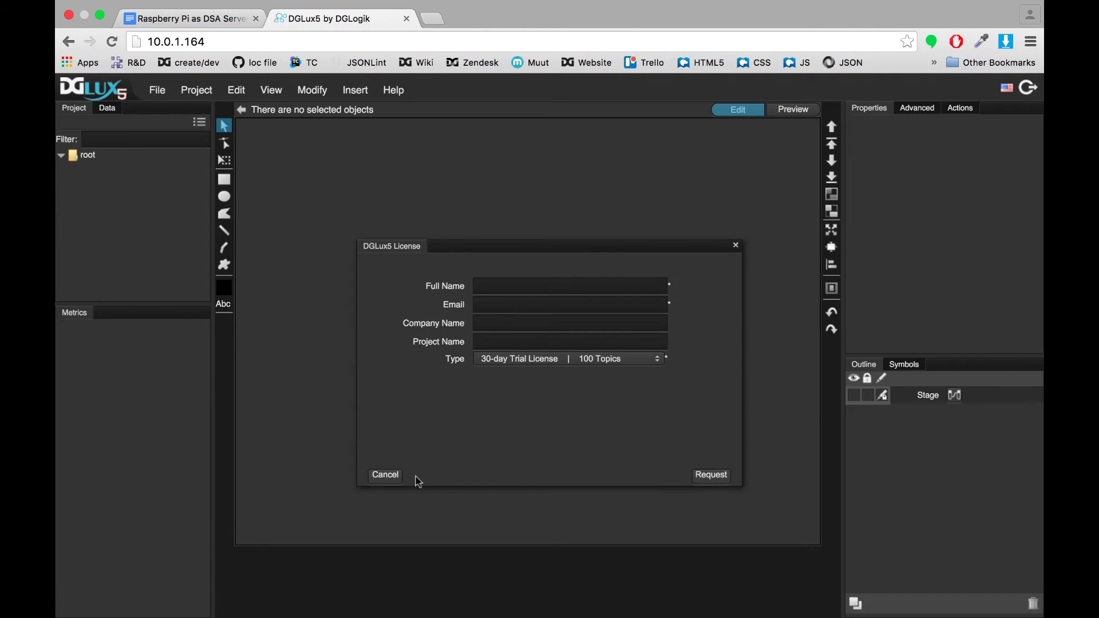
click(519, 359)
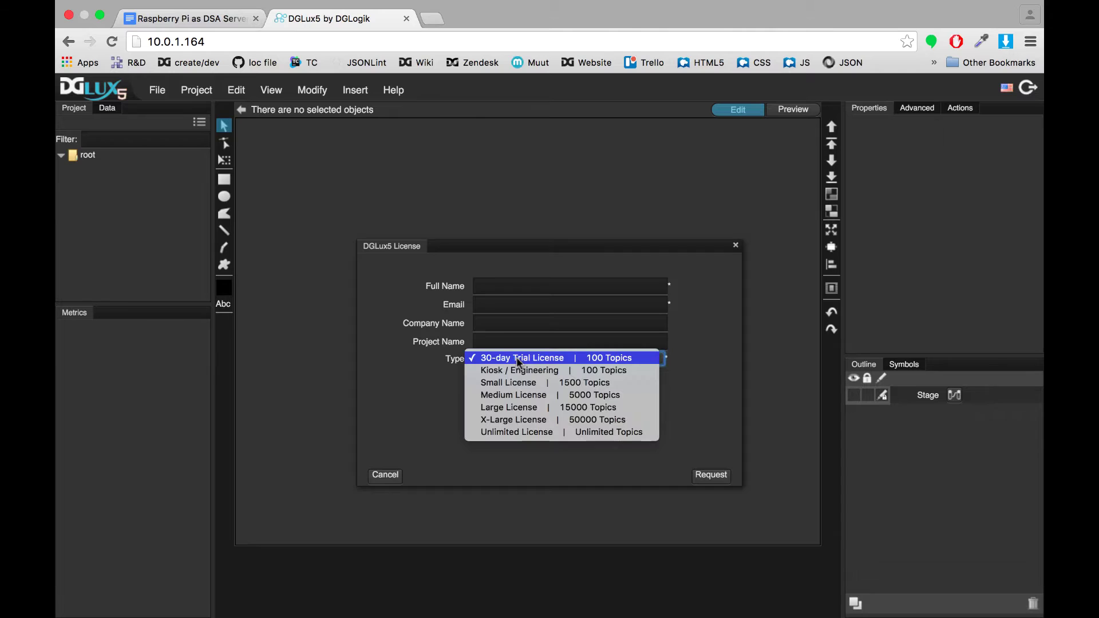
click(682, 360)
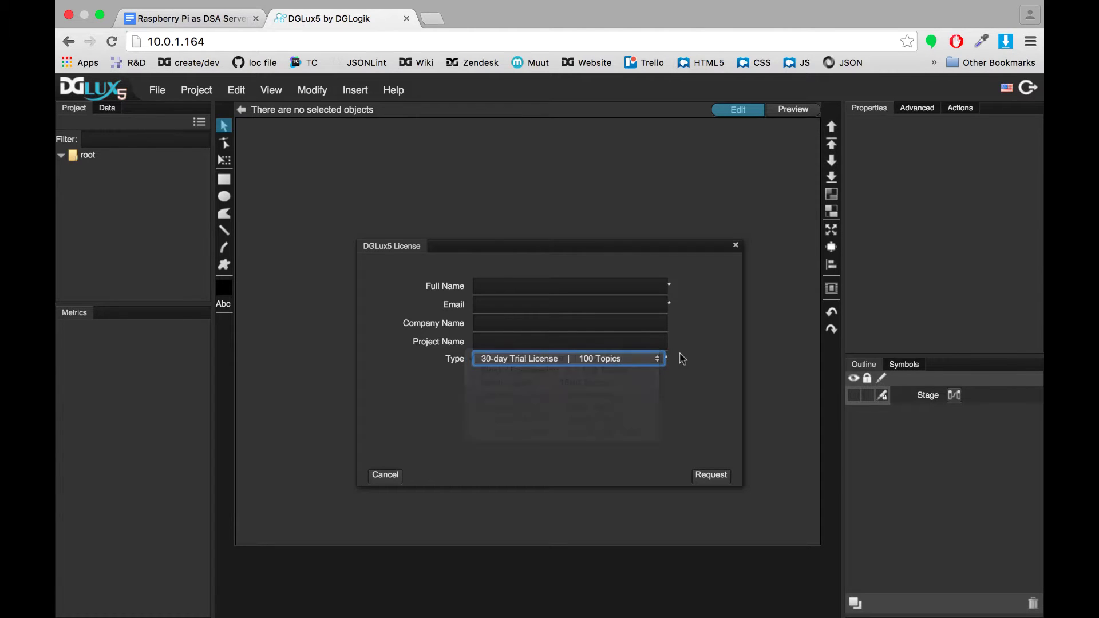
click(659, 452)
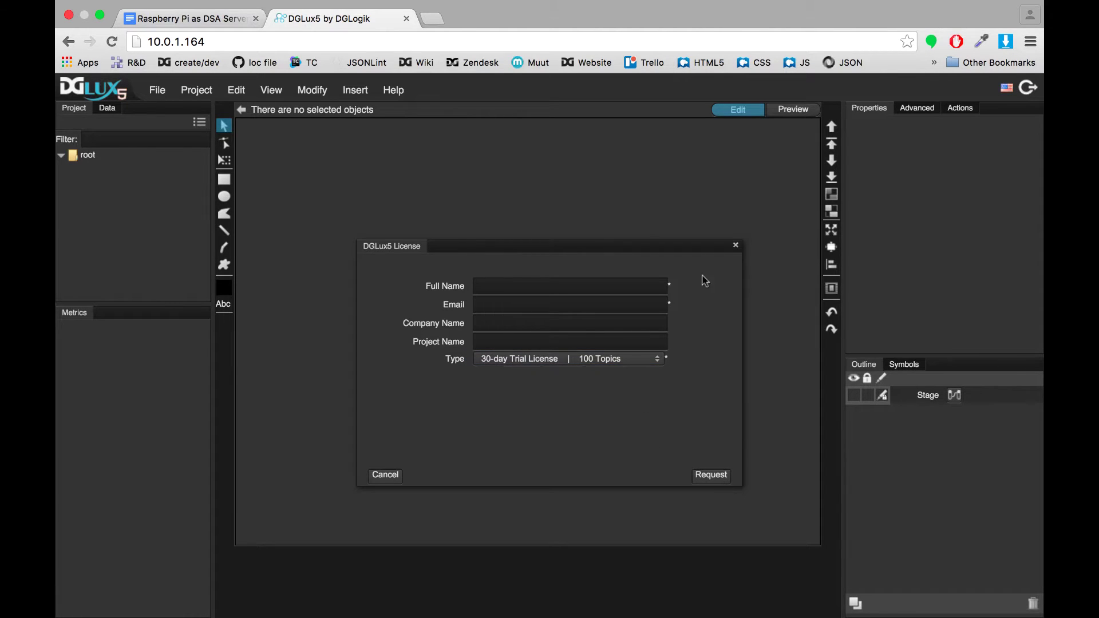
Move the license dialog higher on the page
drag(723, 250, 688, 222)
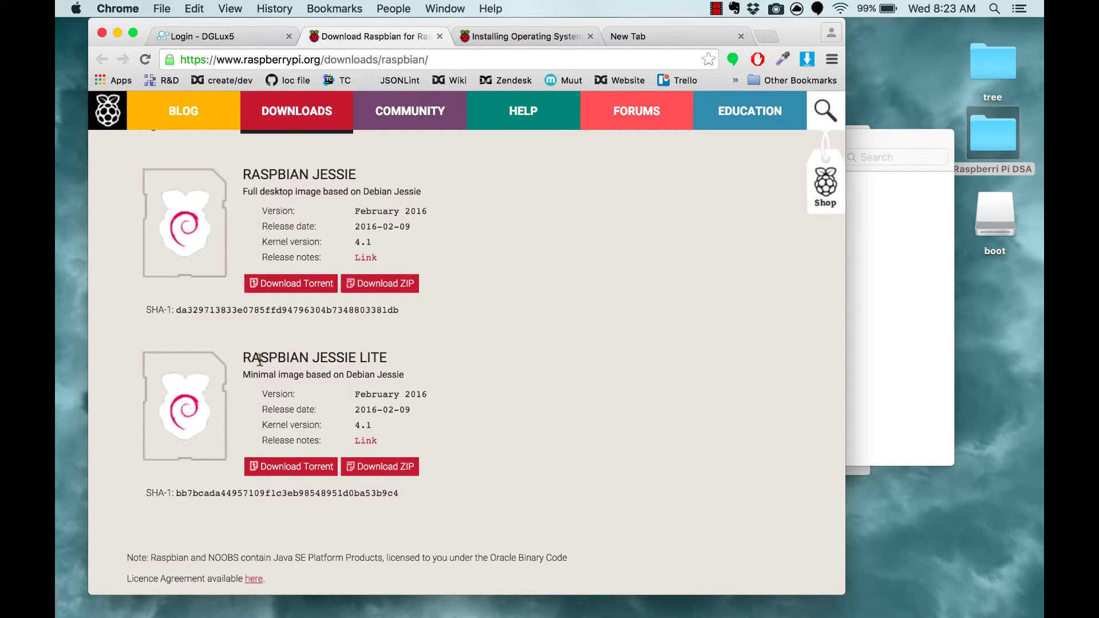
Extract 2016-02-09-raspbian-jessie-lite.zip in the Raspberri Pi DSA folder and select the resulting .img
click(909, 368)
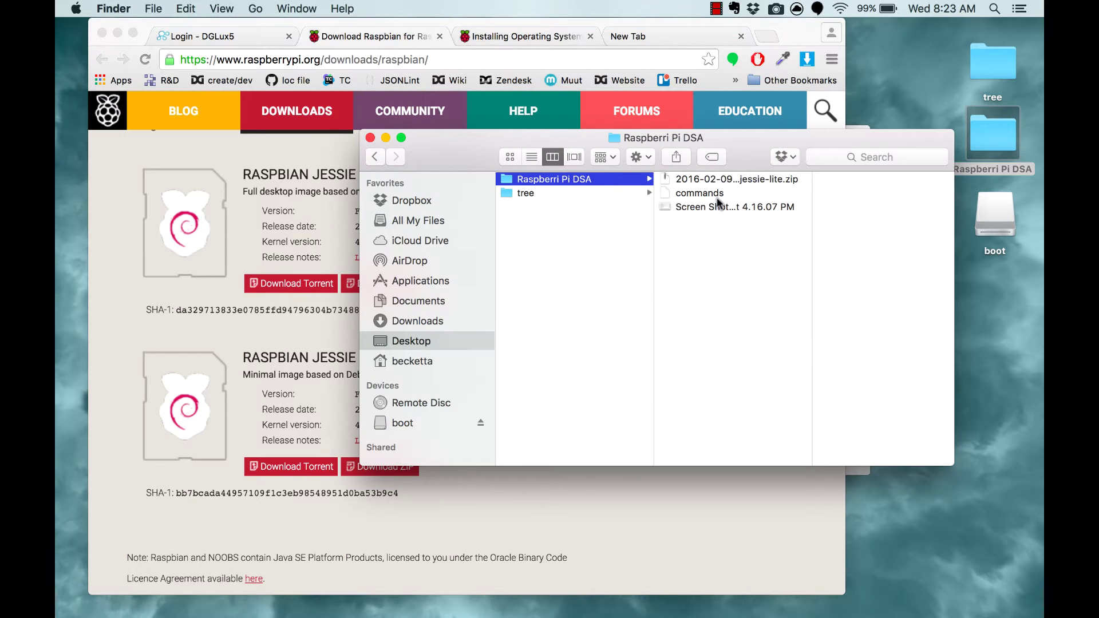
double_click(710, 179)
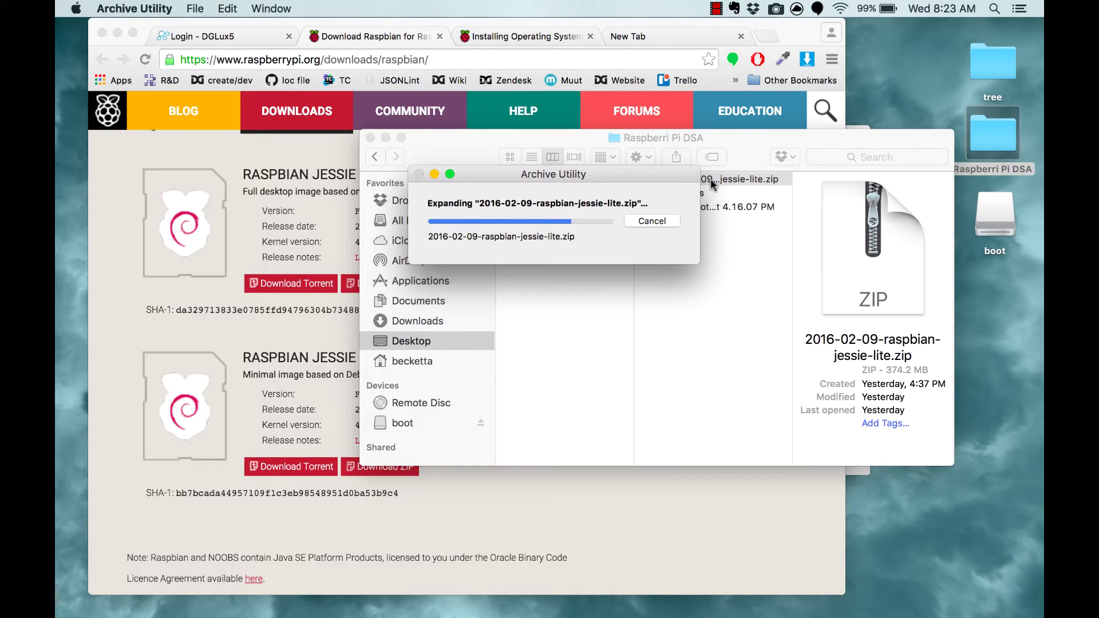
click(710, 179)
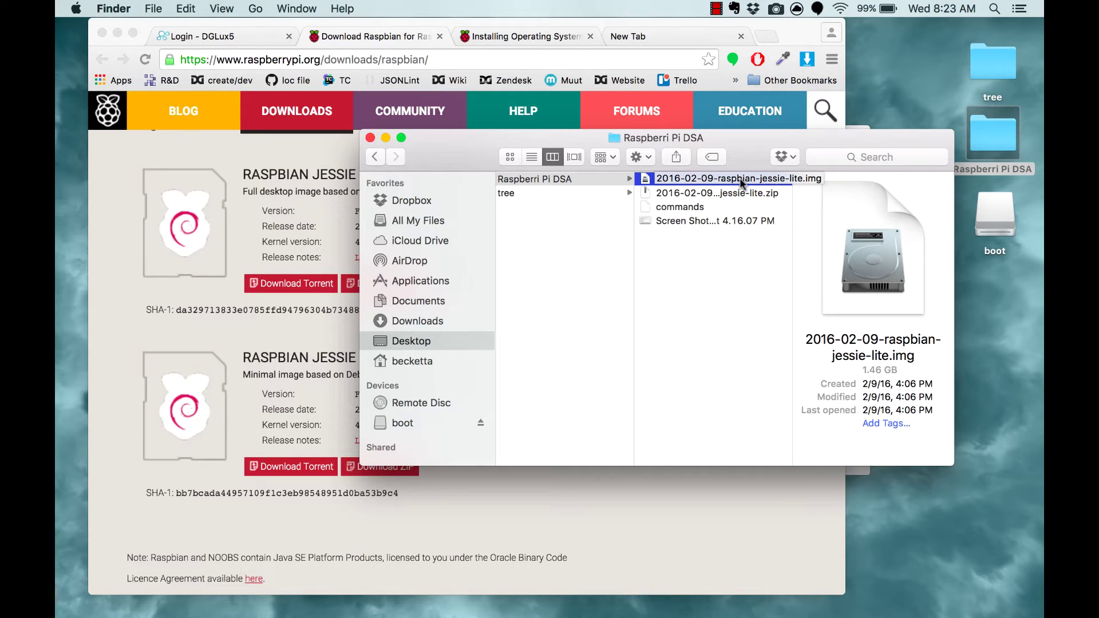
In the guide tab, go up to the Installing Images page and follow its Mac OS link
click(488, 38)
click(488, 38)
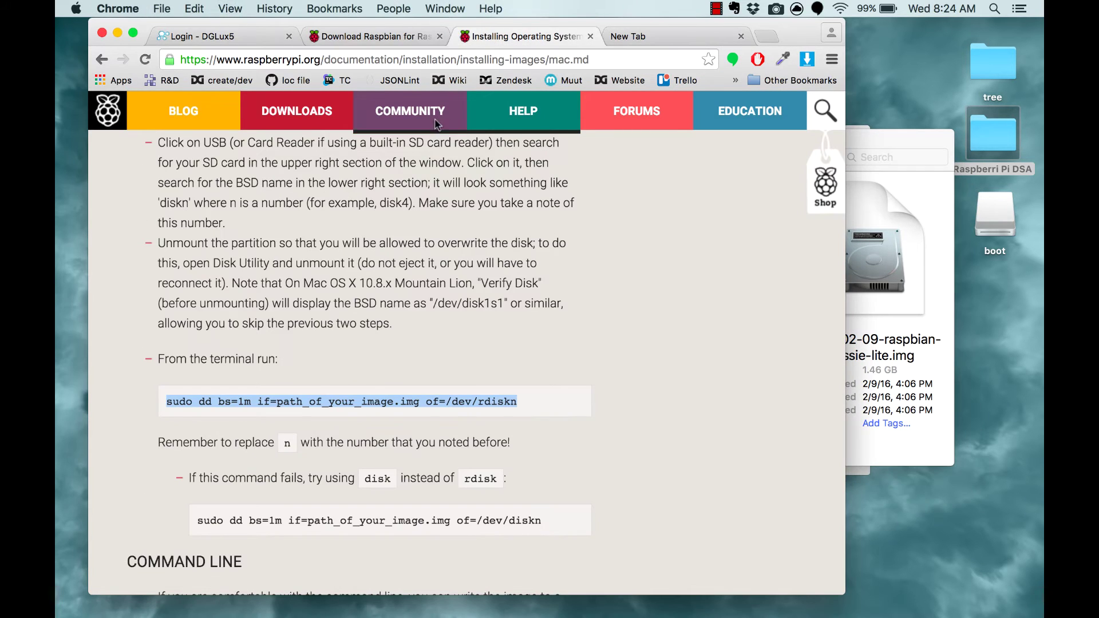
scroll(180, 246, up, 10)
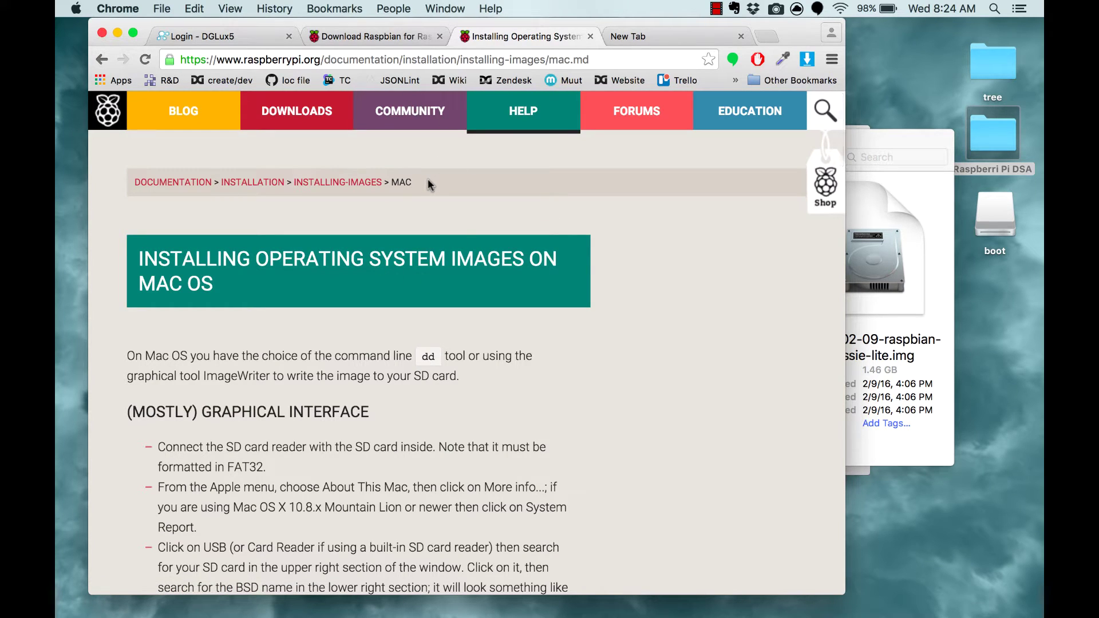
click(374, 186)
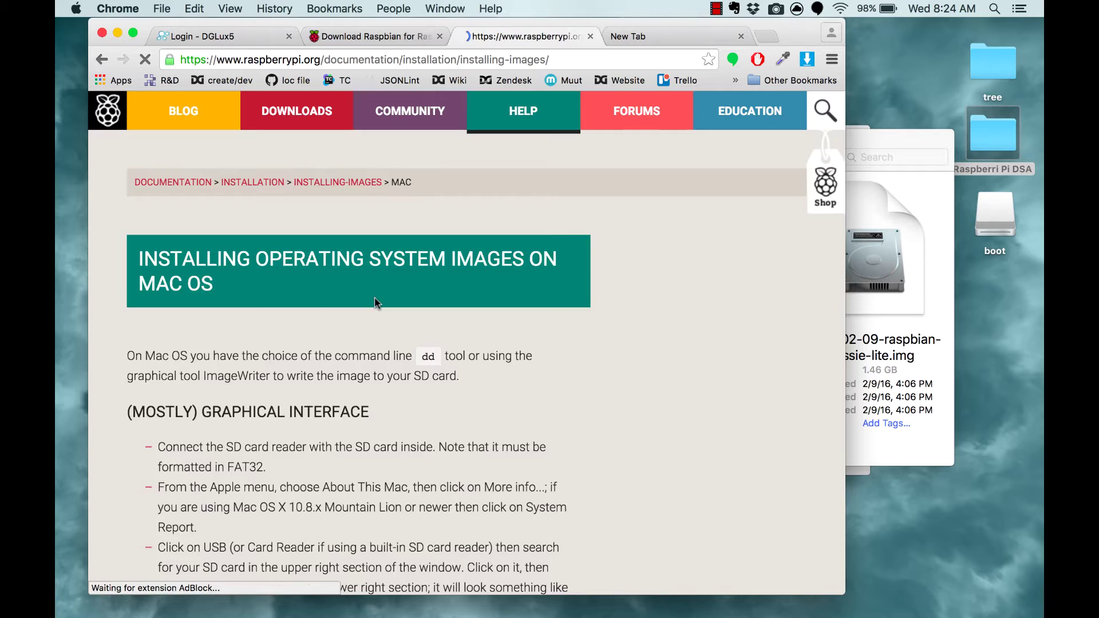
scroll(364, 320, down, 15)
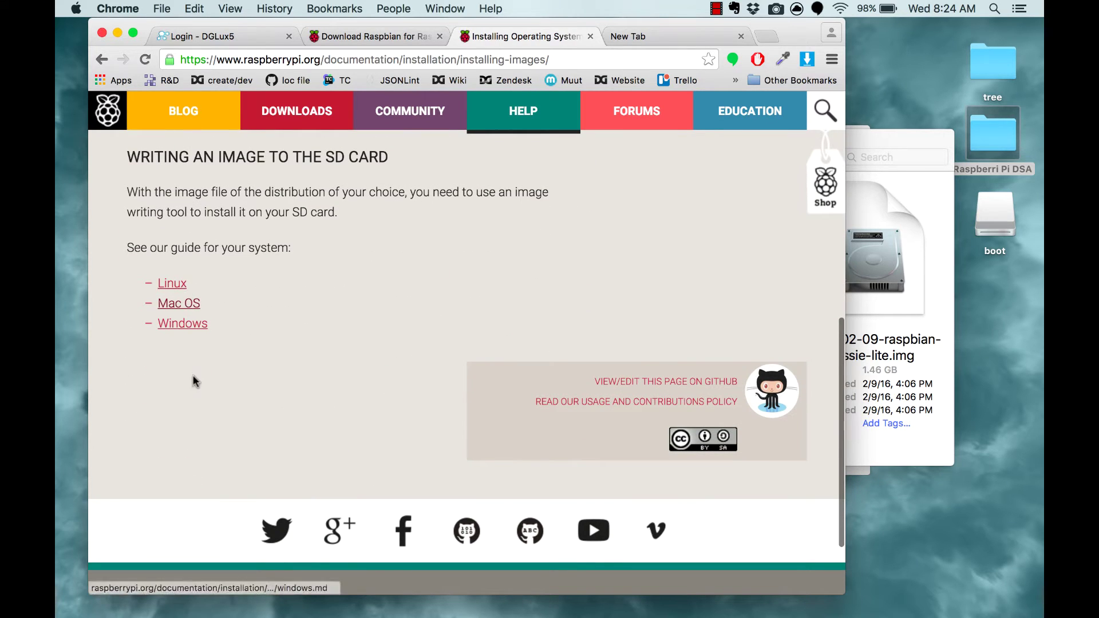
scroll(403, 295, up, 3)
scroll(403, 295, up, 5)
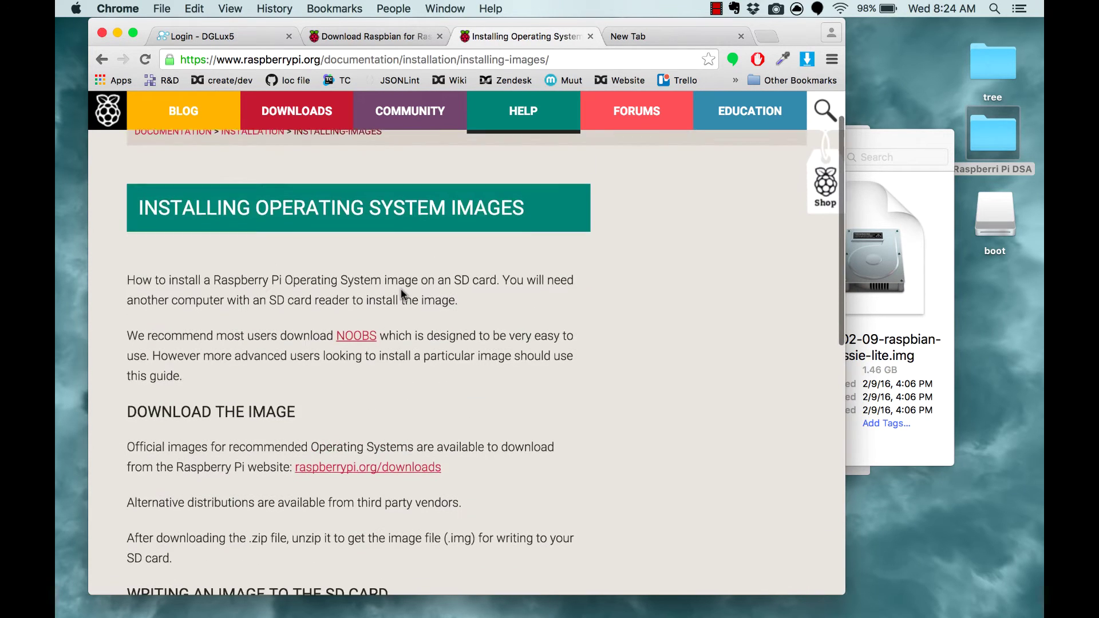
scroll(403, 295, down, 3)
click(180, 502)
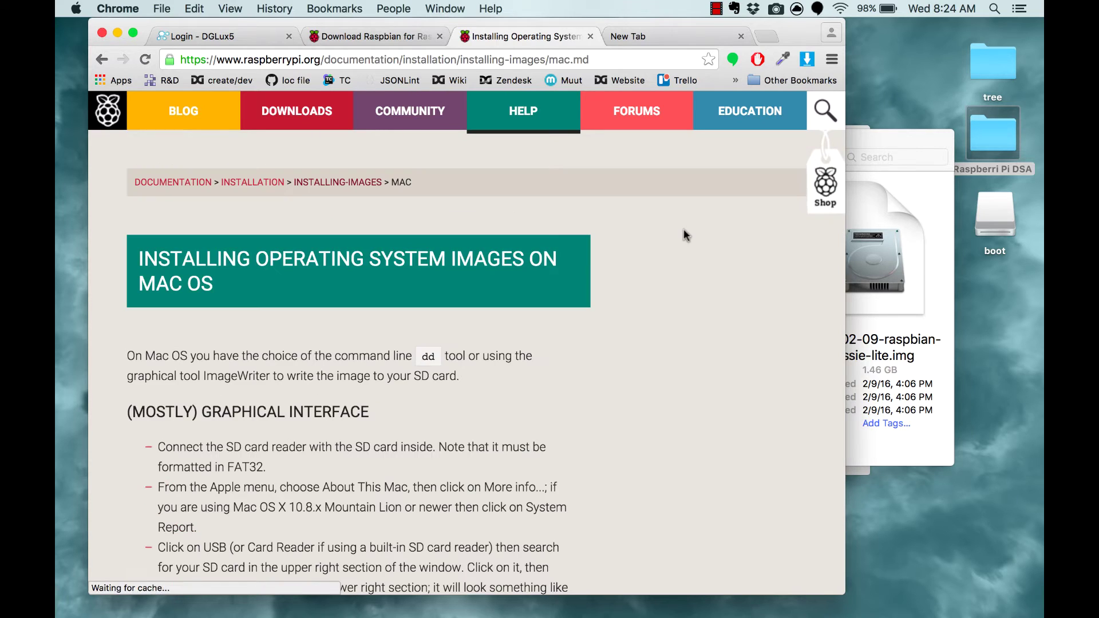
Open the System Report from the Apple menu's About This Mac
click(897, 139)
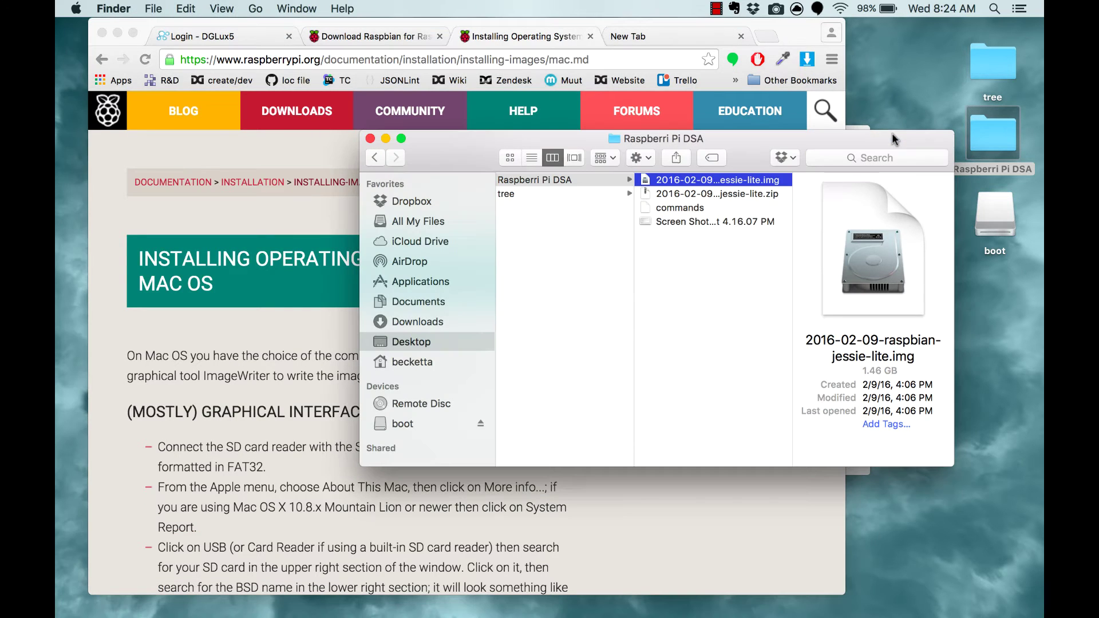
click(75, 8)
click(83, 28)
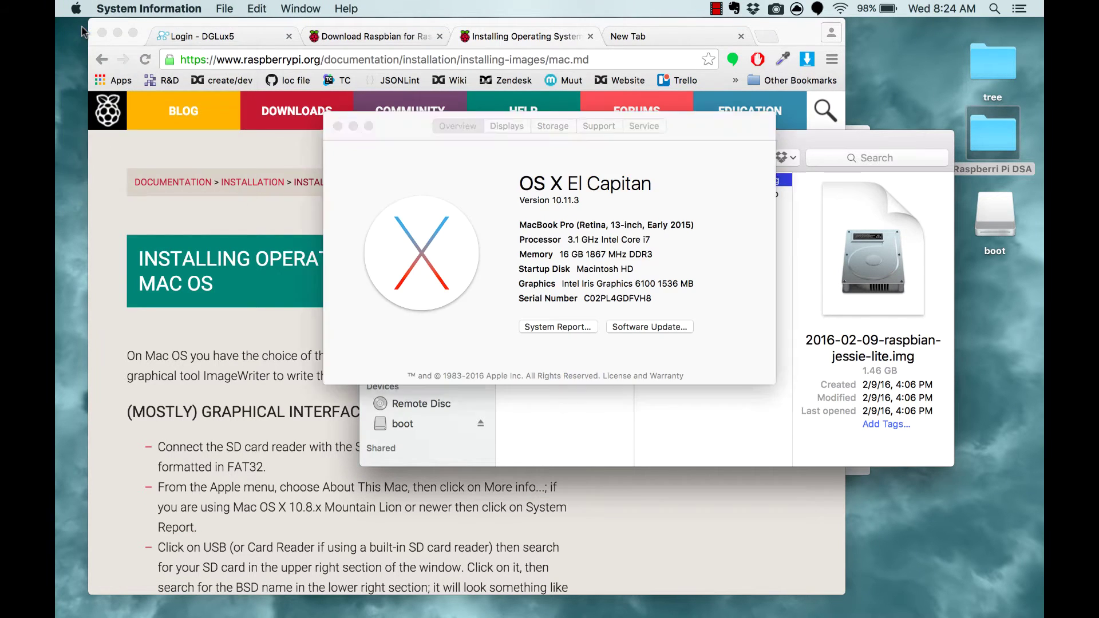
click(561, 331)
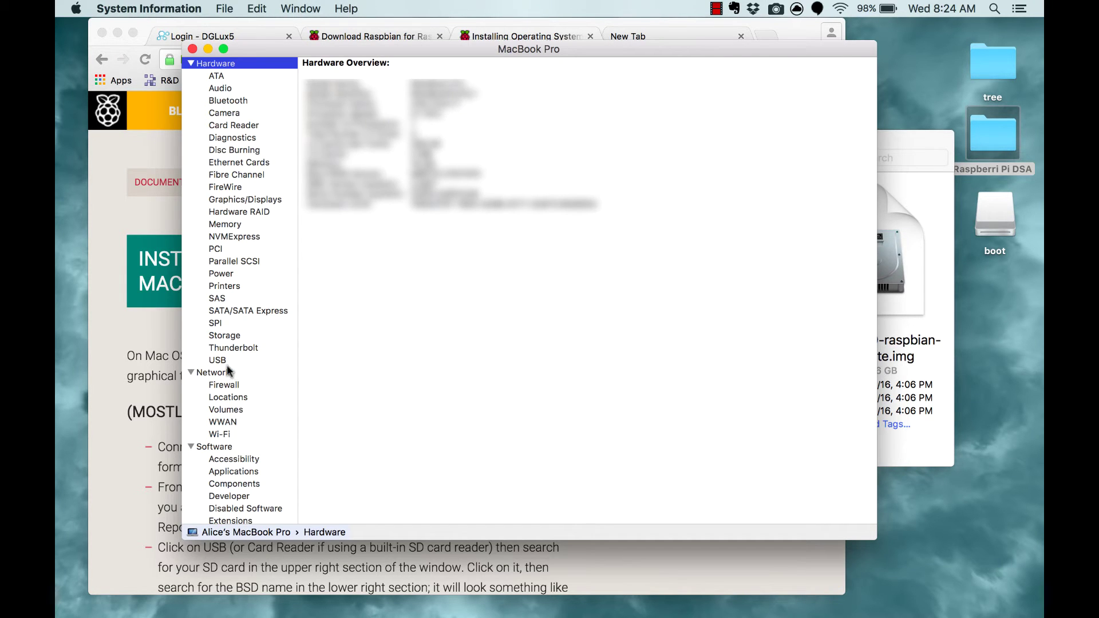
Show the USB section and select the SD card's BSD name disk2
click(216, 361)
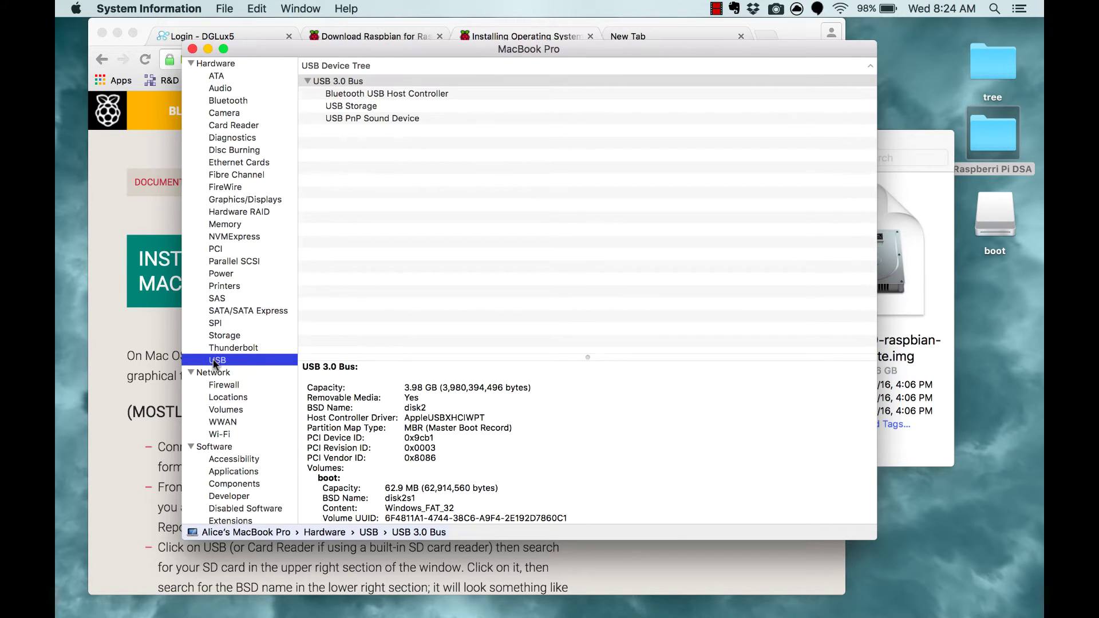
scroll(358, 410, down, 2)
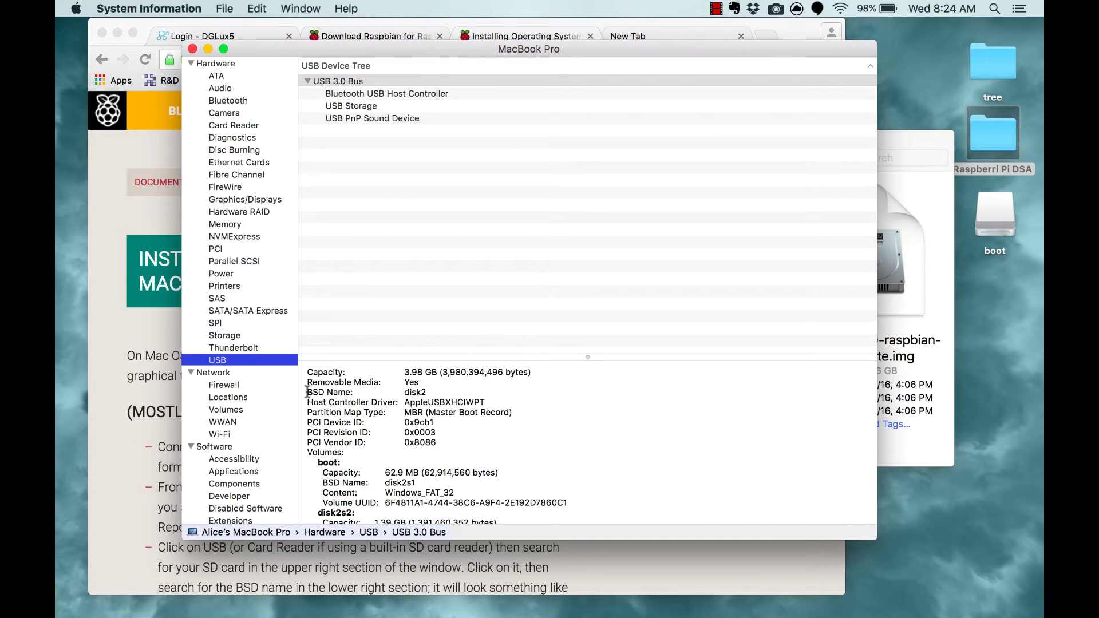
drag(307, 392, 426, 394)
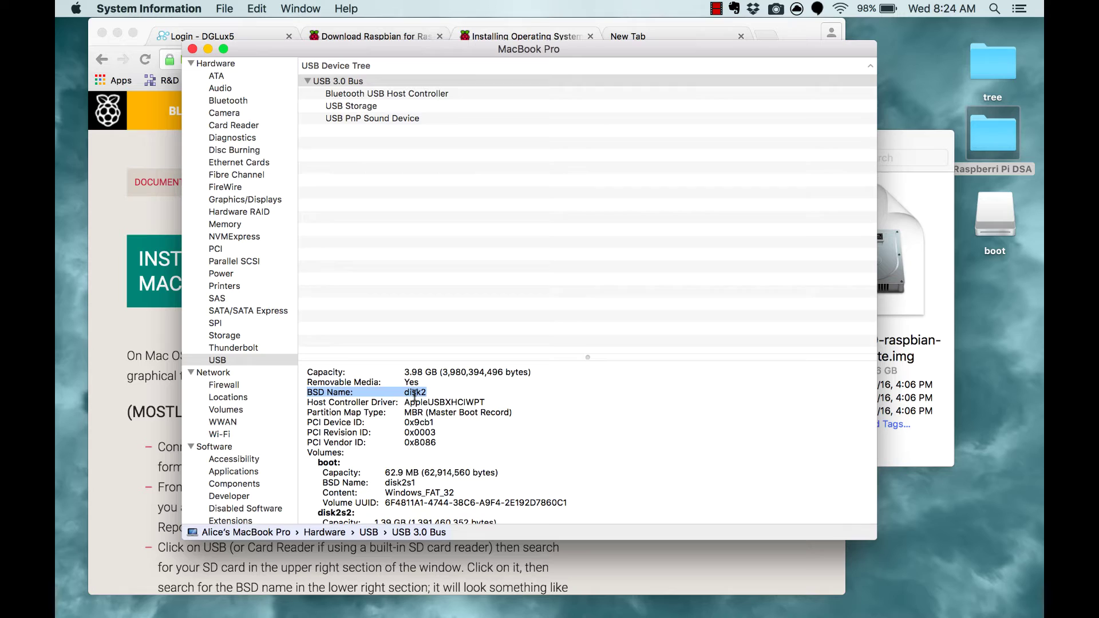
double_click(414, 392)
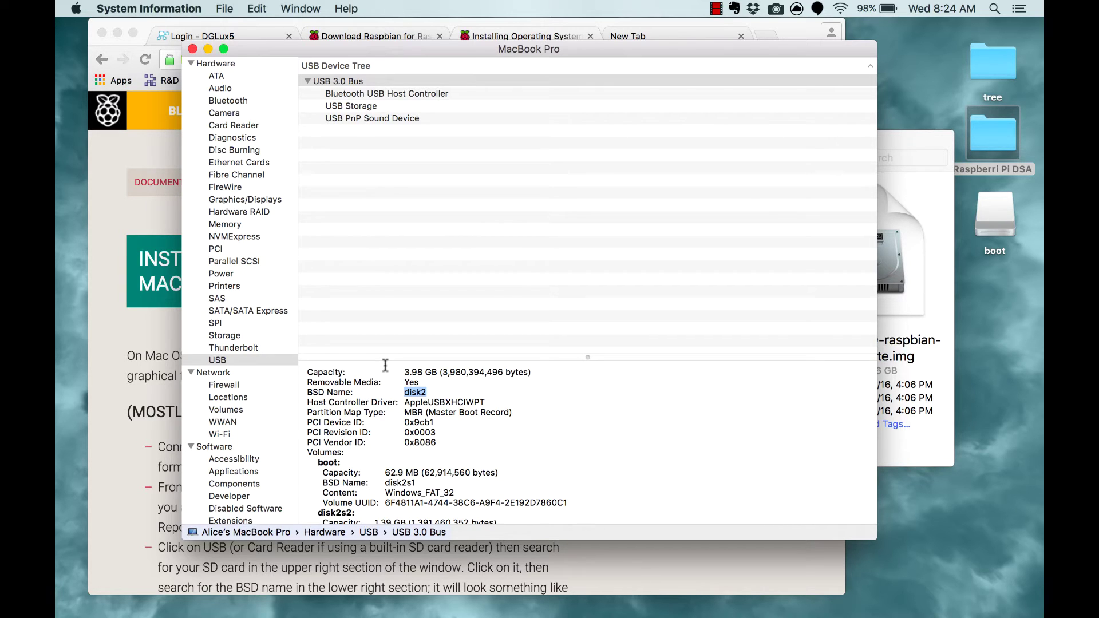
Launch Disk Utility via Spotlight and inspect the SD card's unmounted boot volume disk2s1
key(super+space)
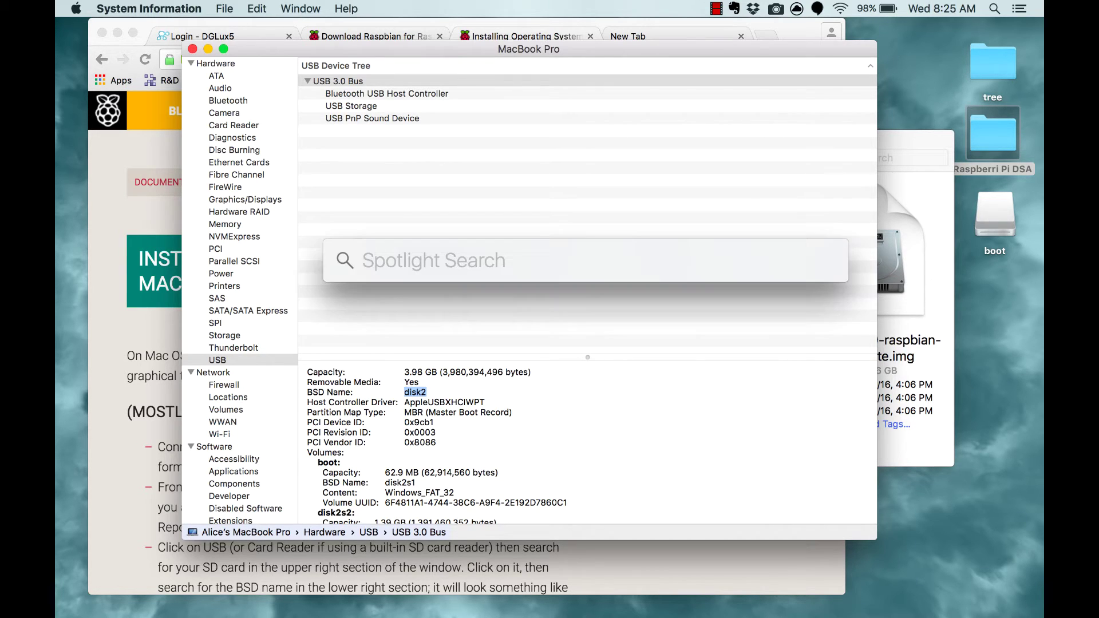
text(disk)
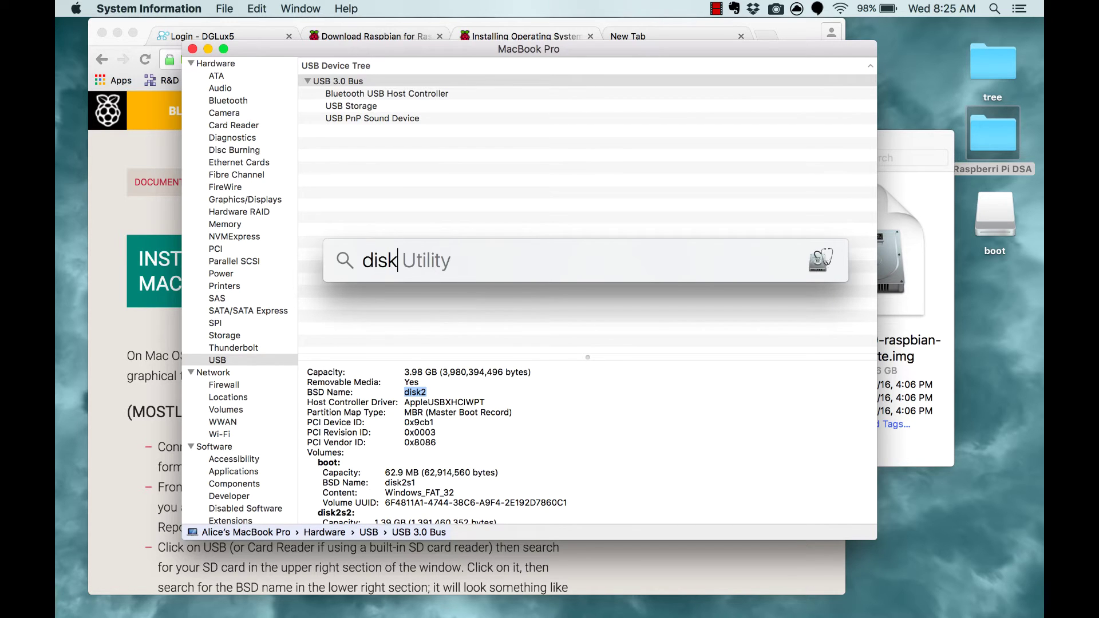
key(Return)
click(304, 291)
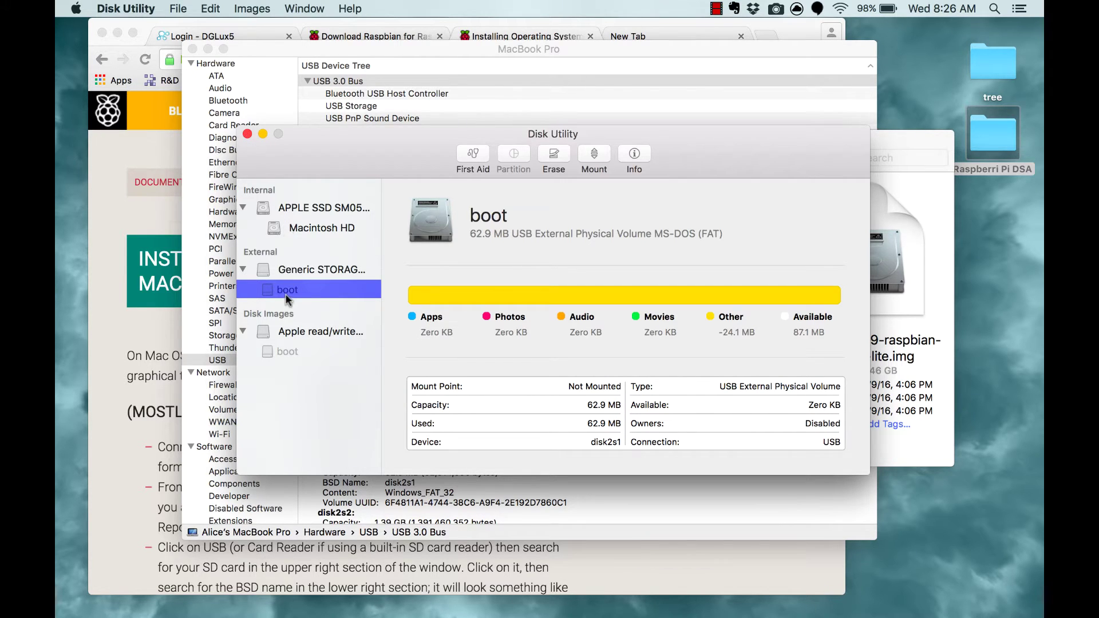
Close Disk Utility and open a new iTerm window
click(248, 135)
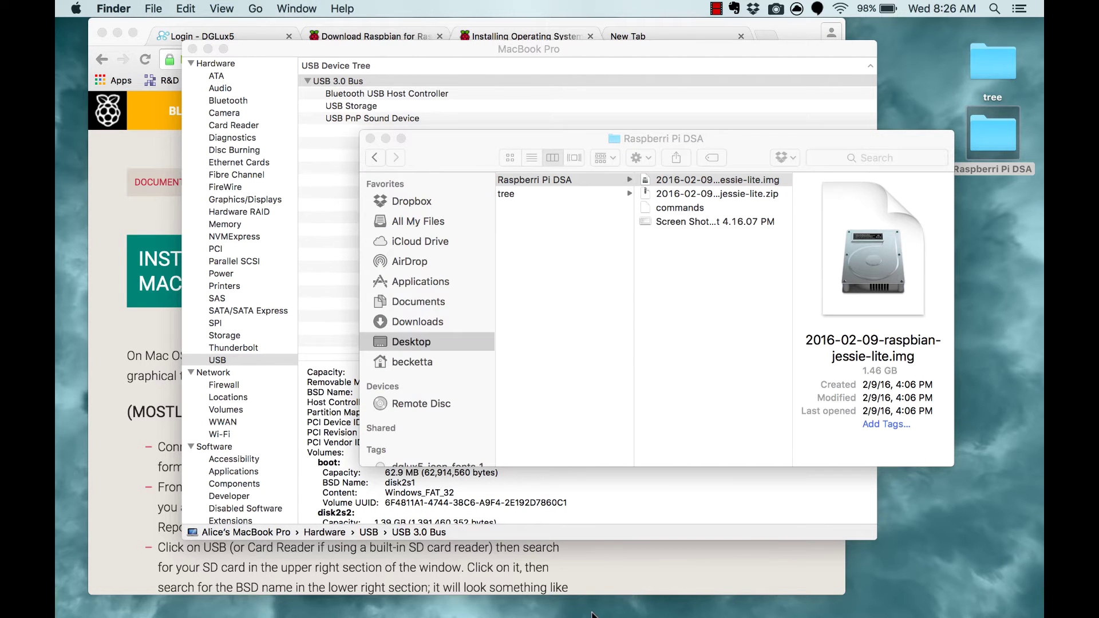
mouse_move(621, 616)
click(743, 598)
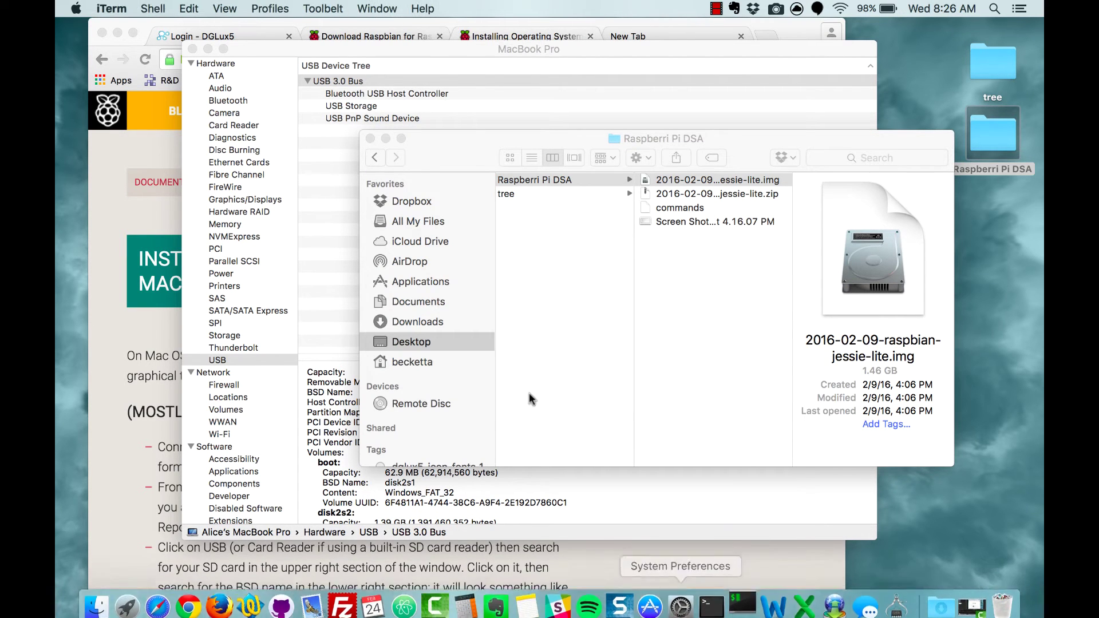
Open the commands file in Atom and run its dd command writing the Raspbian image to /dev/disk2
click(1011, 126)
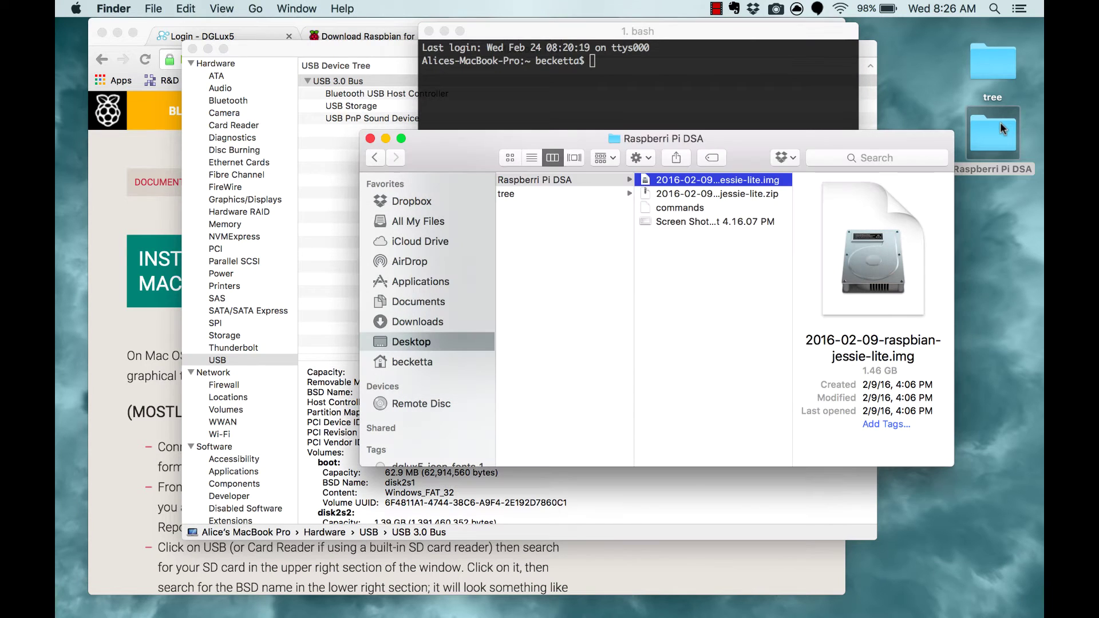
right_click(693, 205)
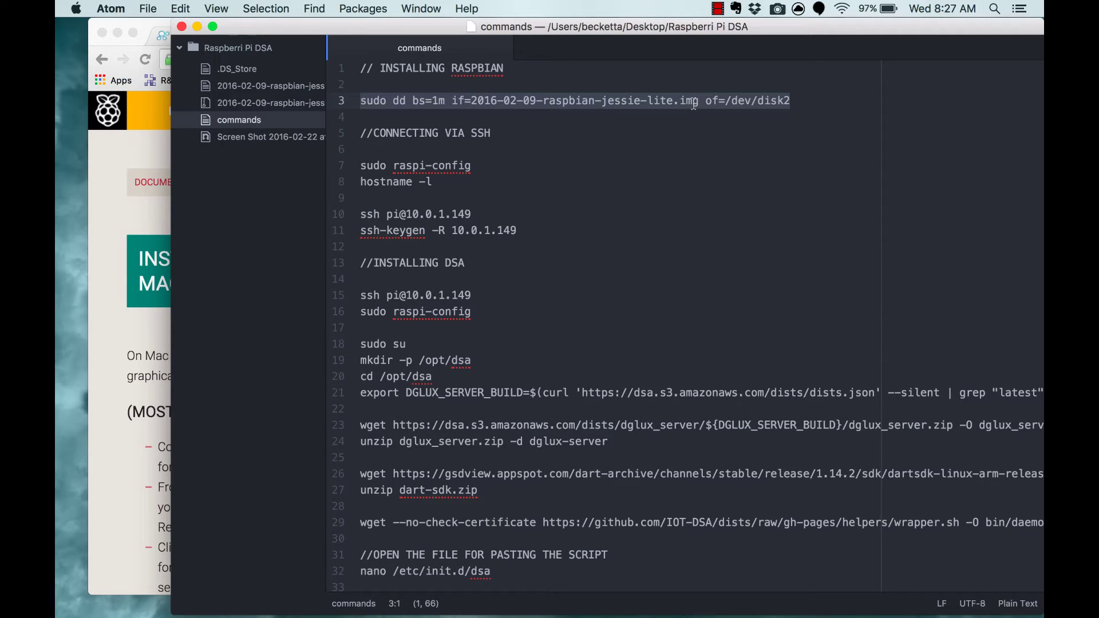
mouse_move(656, 616)
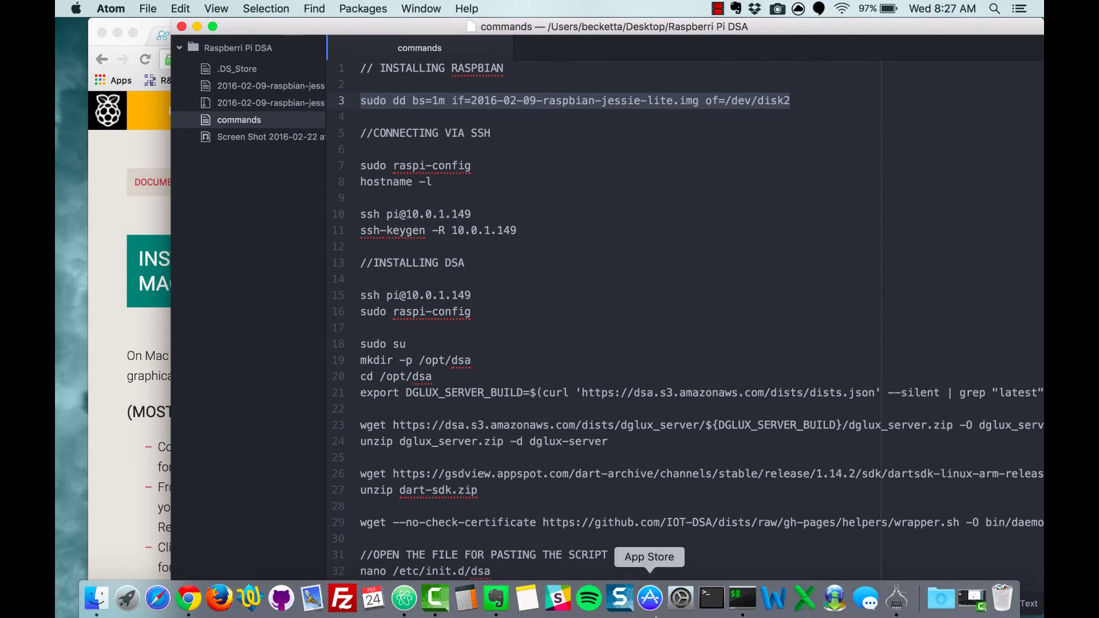
click(743, 598)
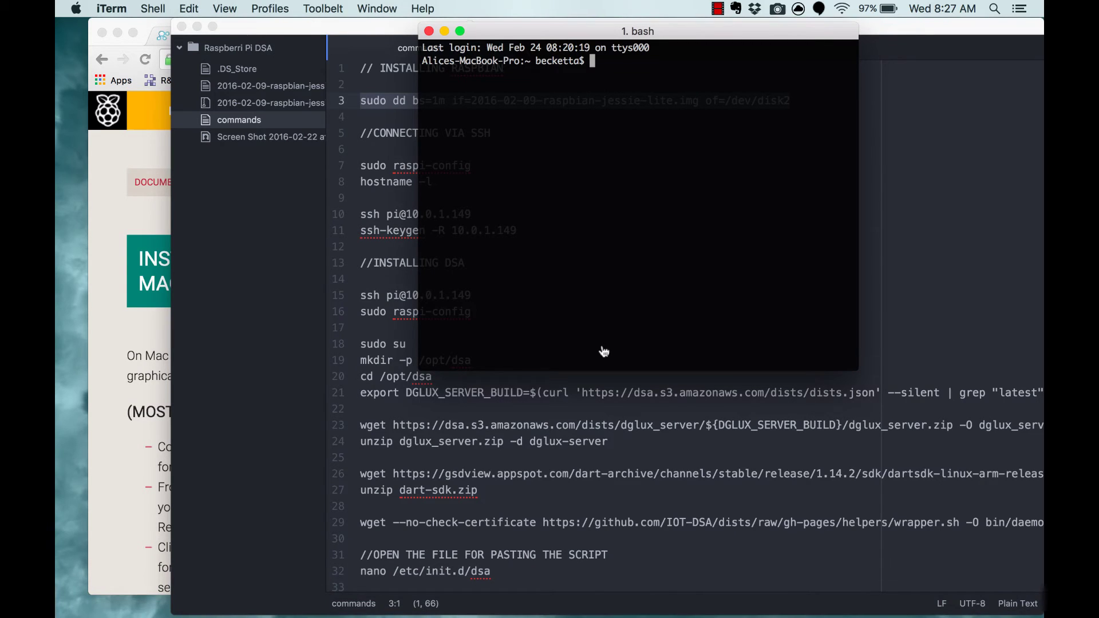
text(sudo dd bs=1m if=2016-02-09-raspbian-jessie-lite.img of=/dev/disk2)
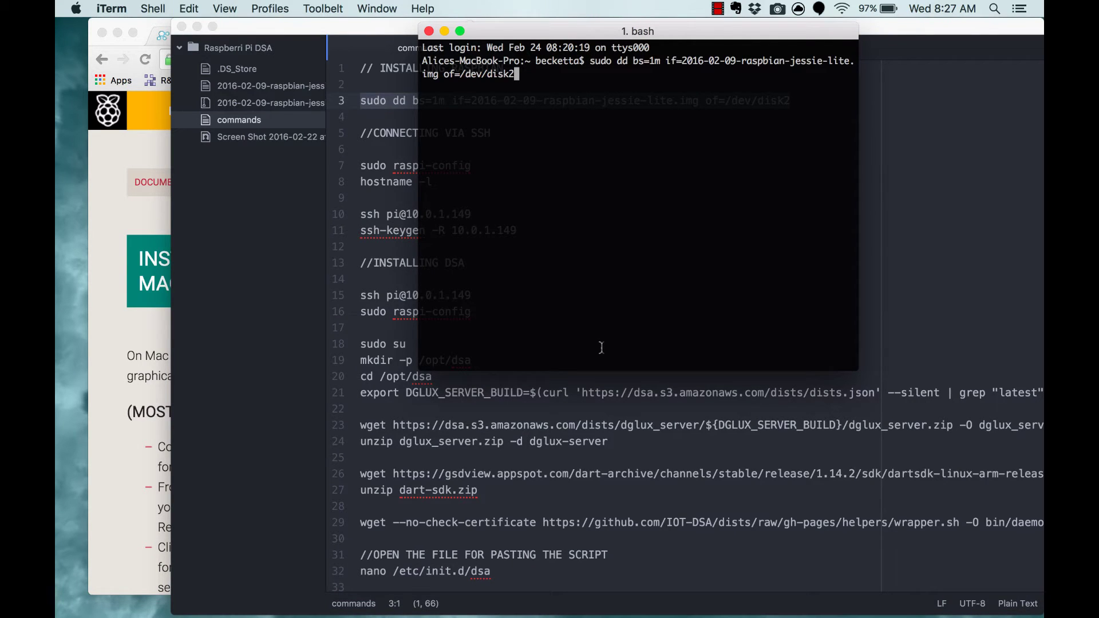
key(Return)
key(Return)
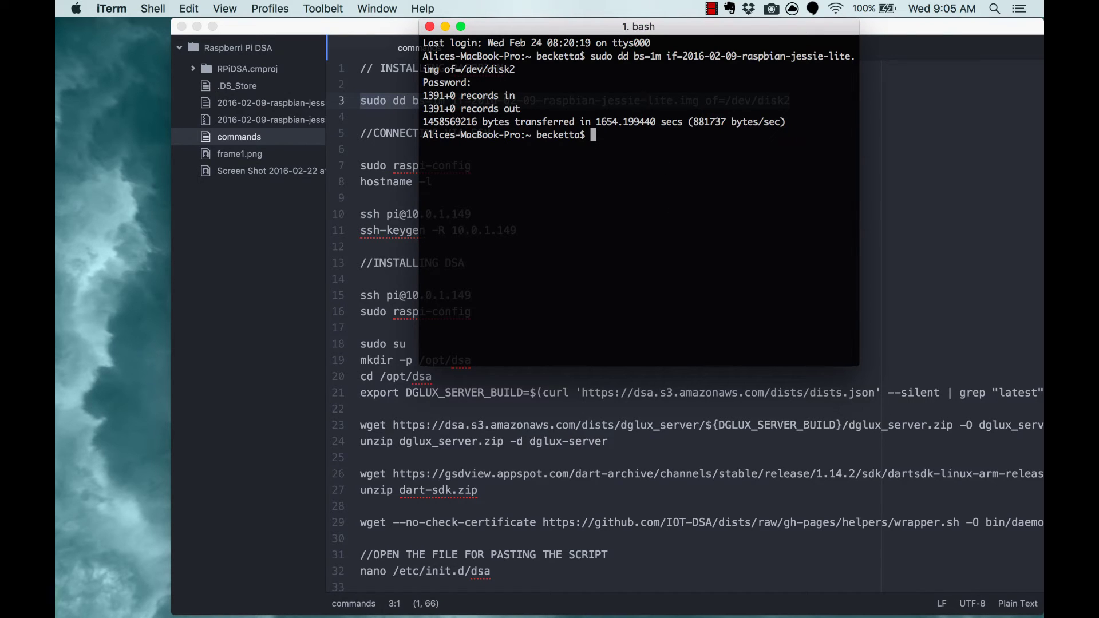
text(ssh pi@10.0.1.149)
key(Return)
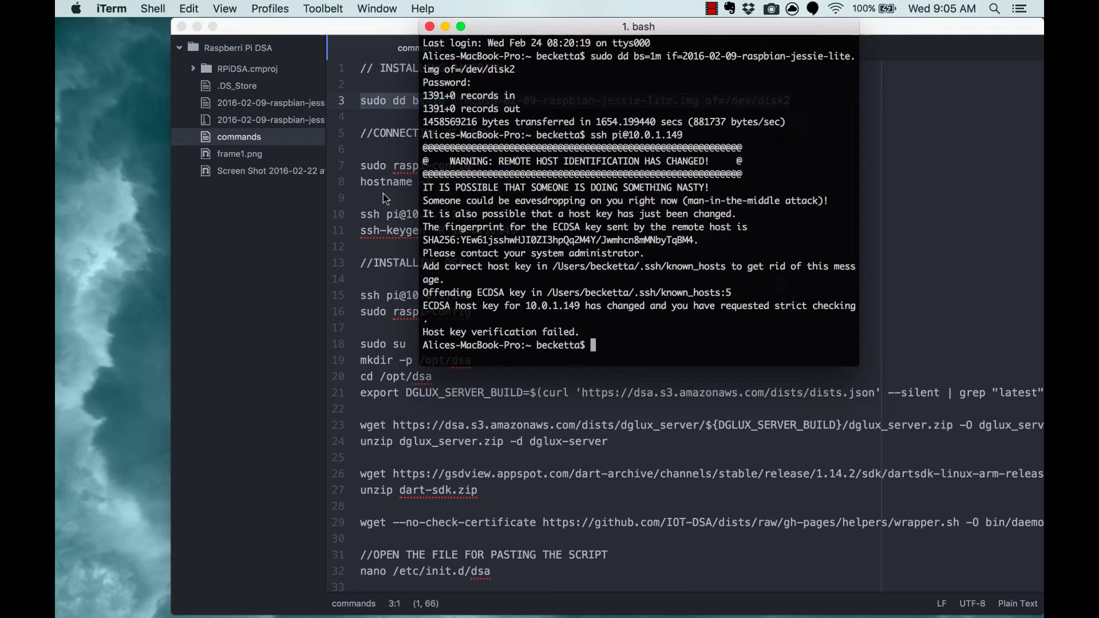
key(super+Tab)
drag(517, 231, 362, 231)
key(super+c)
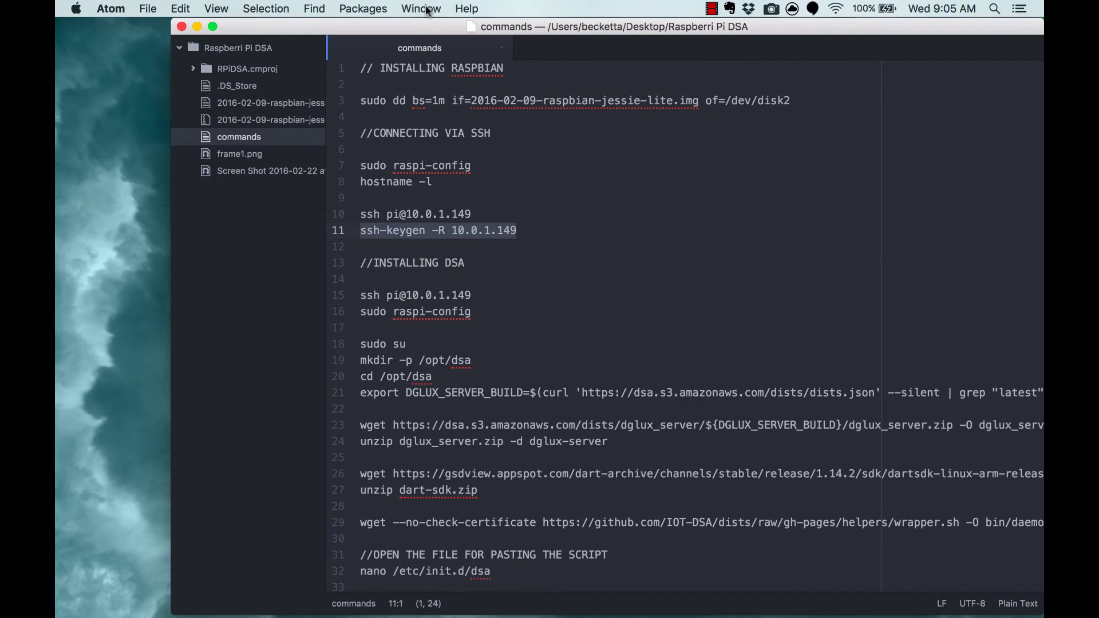
Run ssh-keygen -R 10.0.1.149 in iTerm to remove the old host key
mouse_move(511, 599)
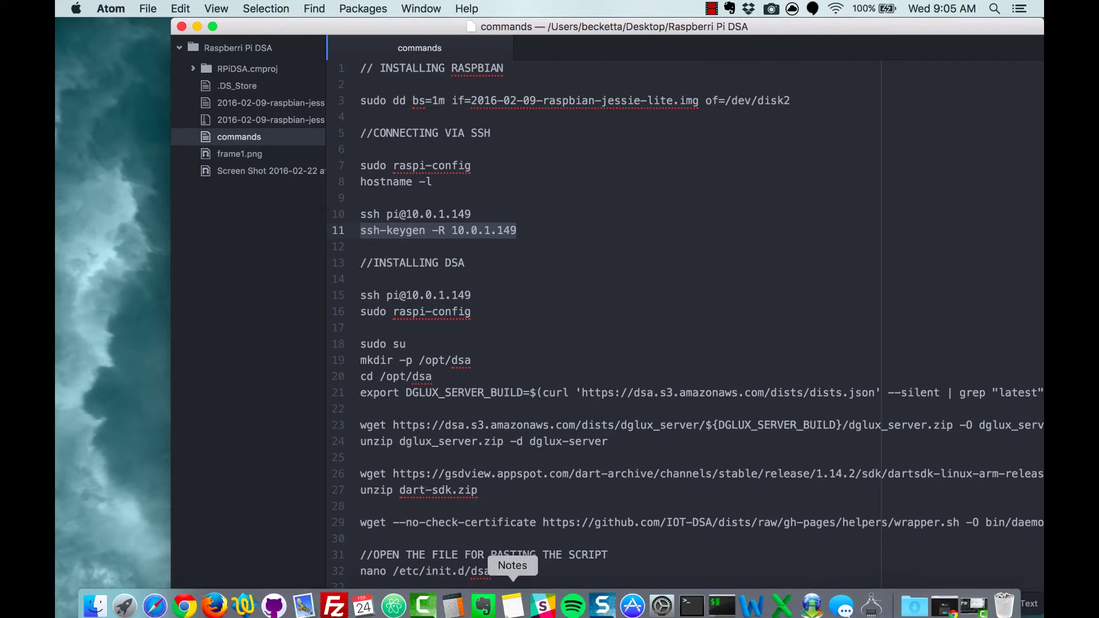
click(723, 598)
key(super+v)
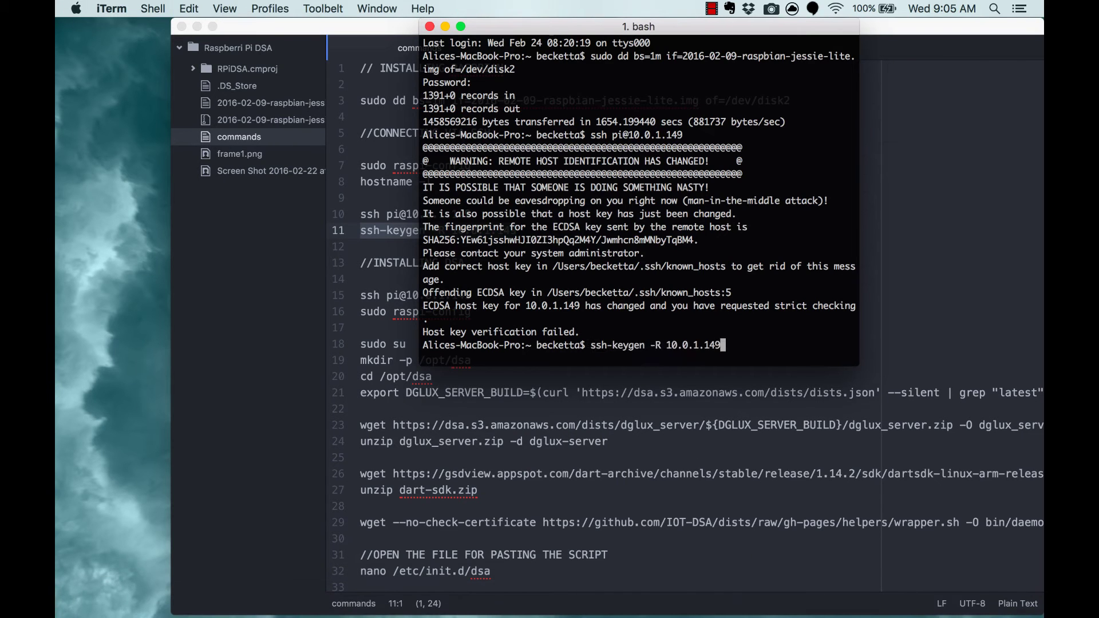
key(Return)
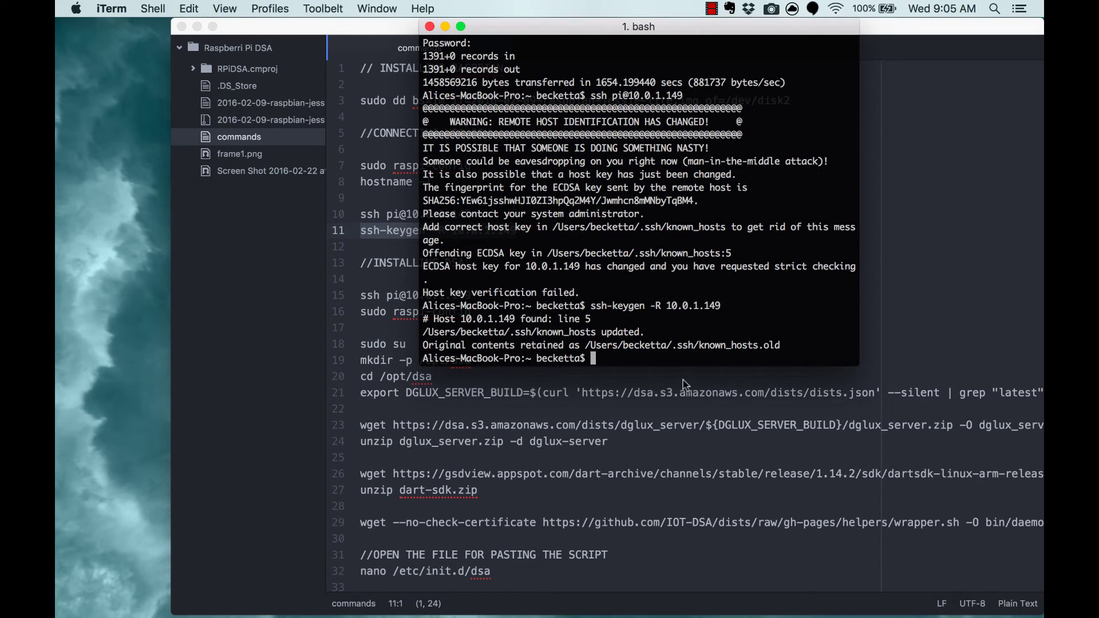
text(ssh pi@10.0.1.1)
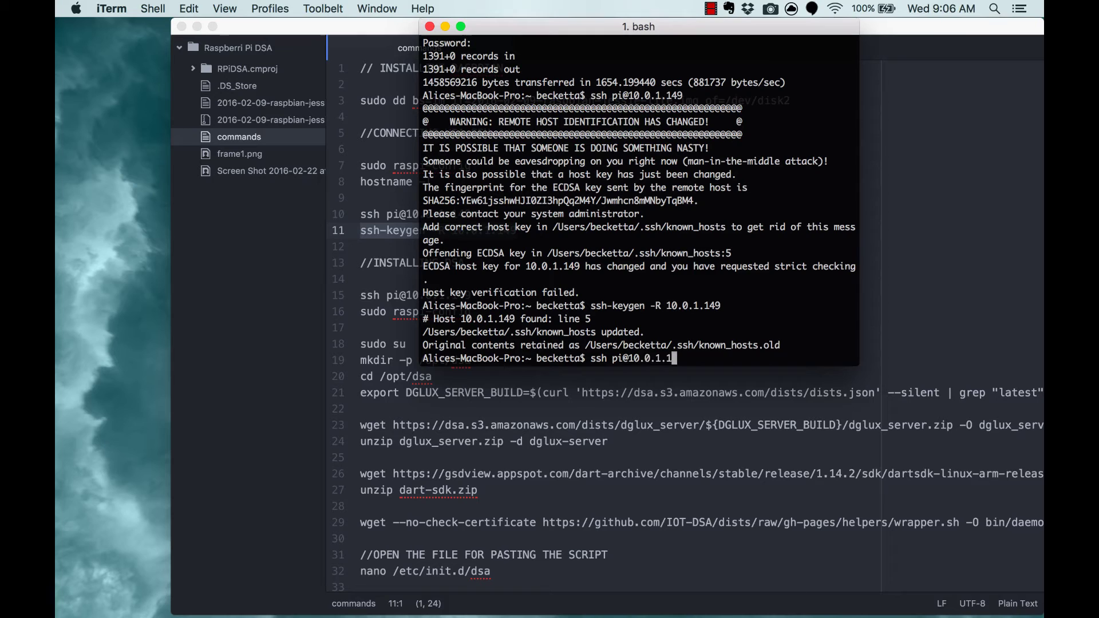
text(49)
key(Return)
text(yes)
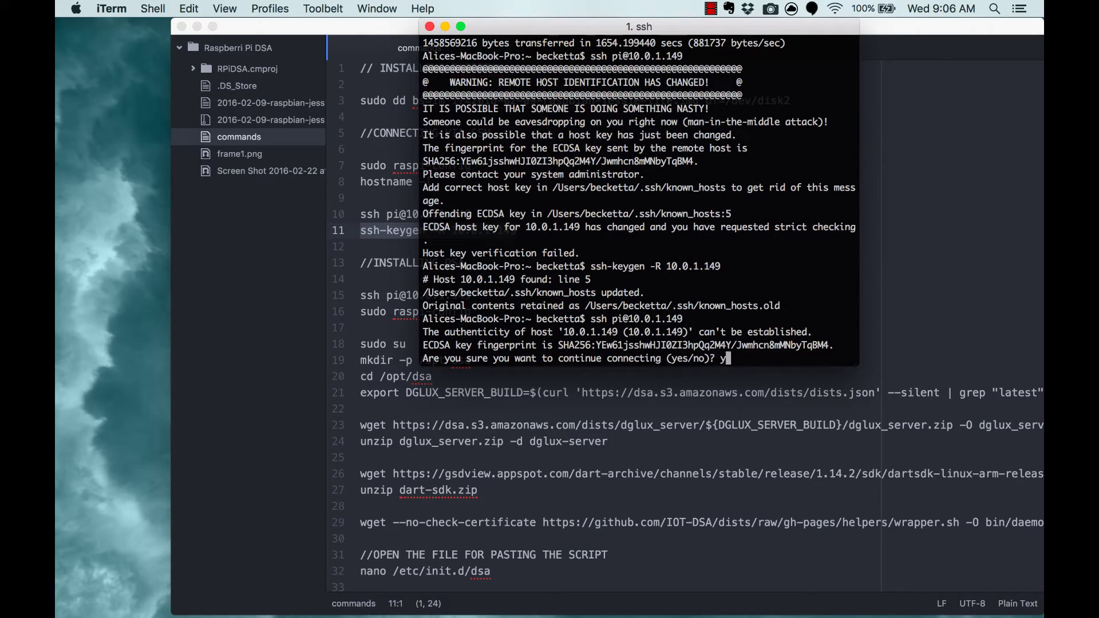
key(Return)
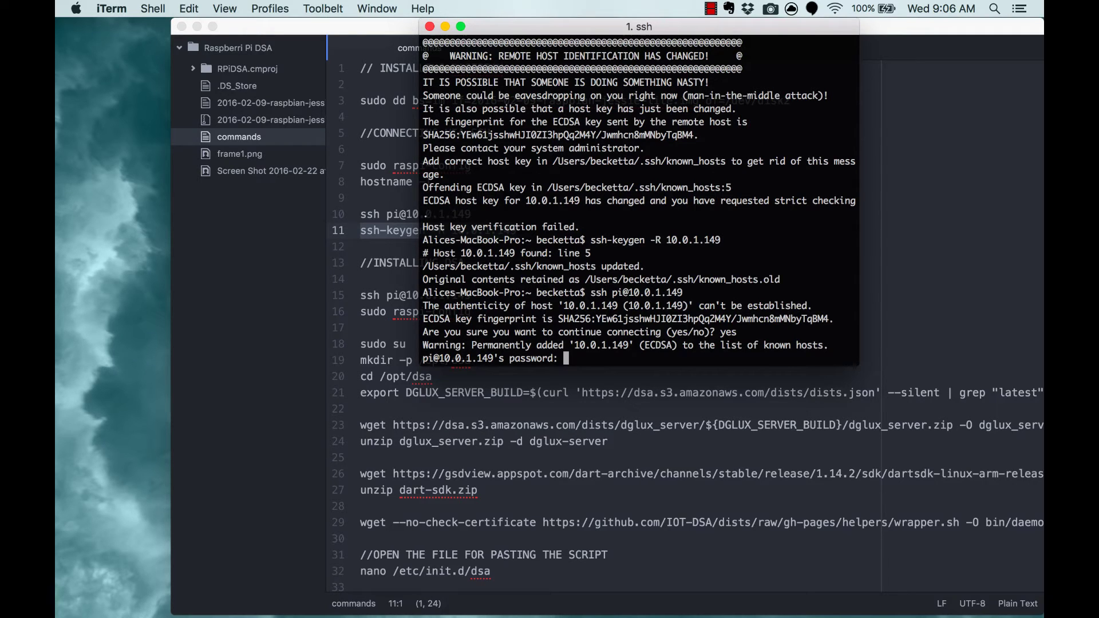
key(Return)
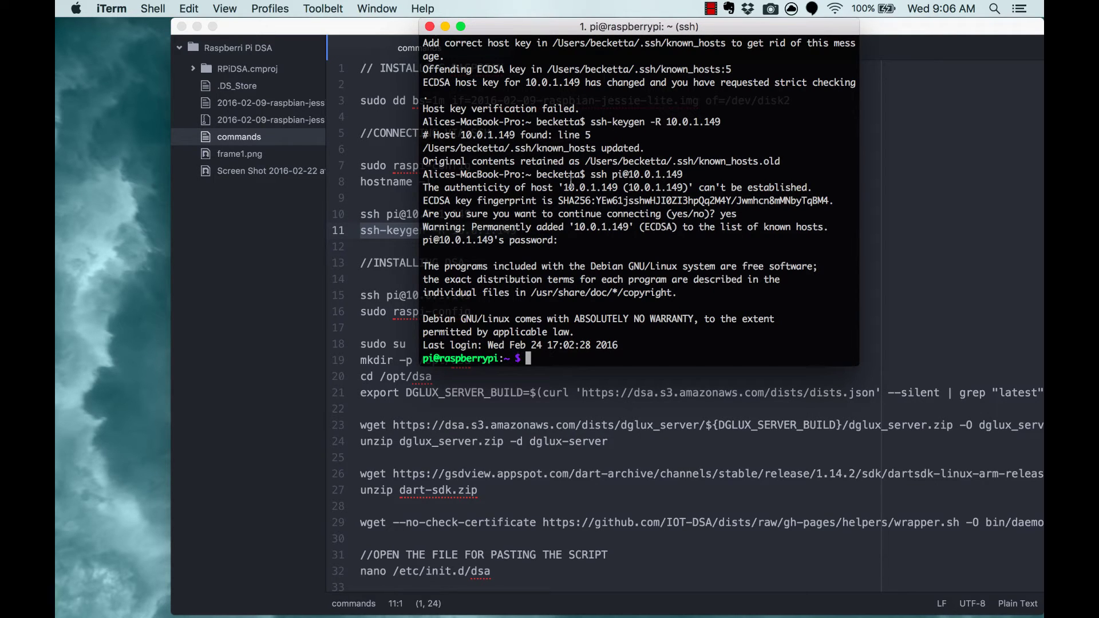
Put the commands file on the left and the terminal on the right, then run 'sudo su' on the Pi
drag(903, 26, 651, 26)
drag(814, 31, 983, 22)
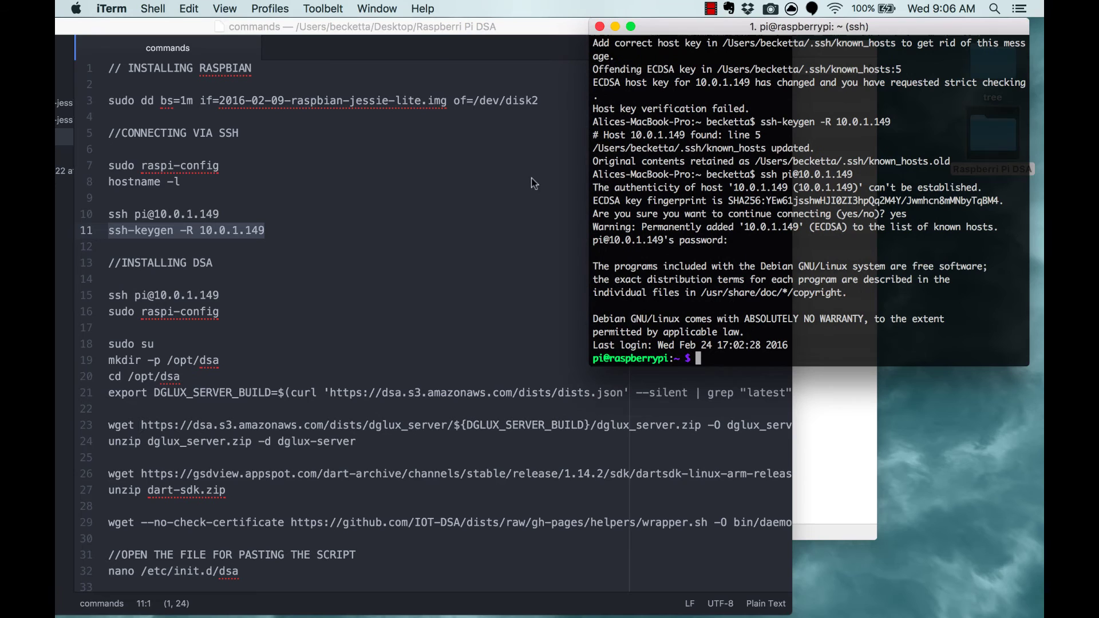
click(175, 379)
drag(156, 344, 109, 344)
key(super+c)
click(853, 337)
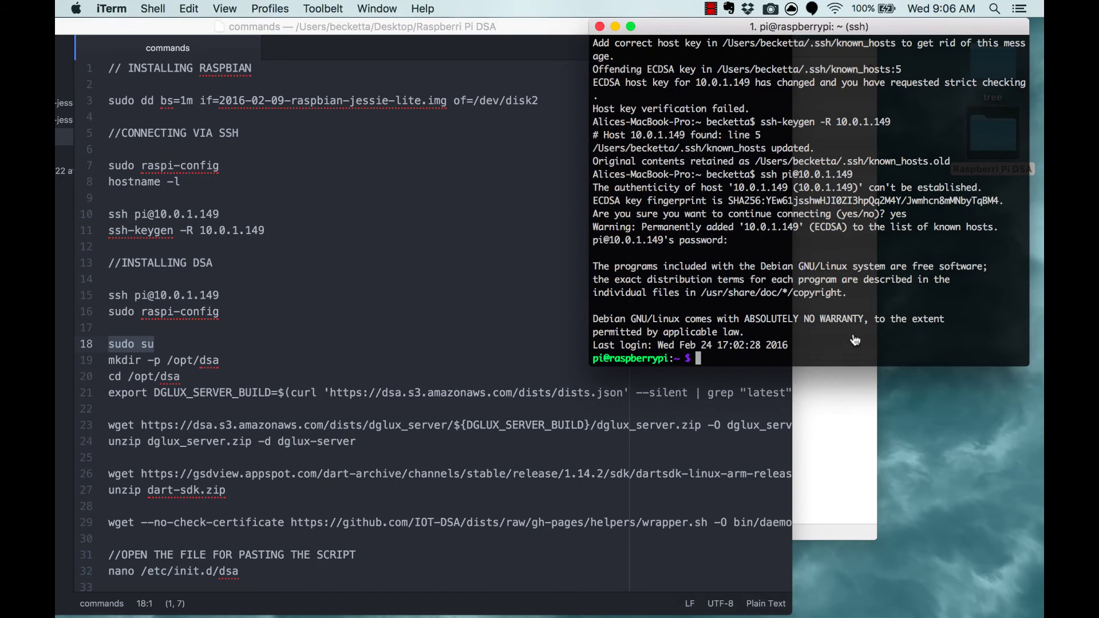
key(super+v)
key(Return)
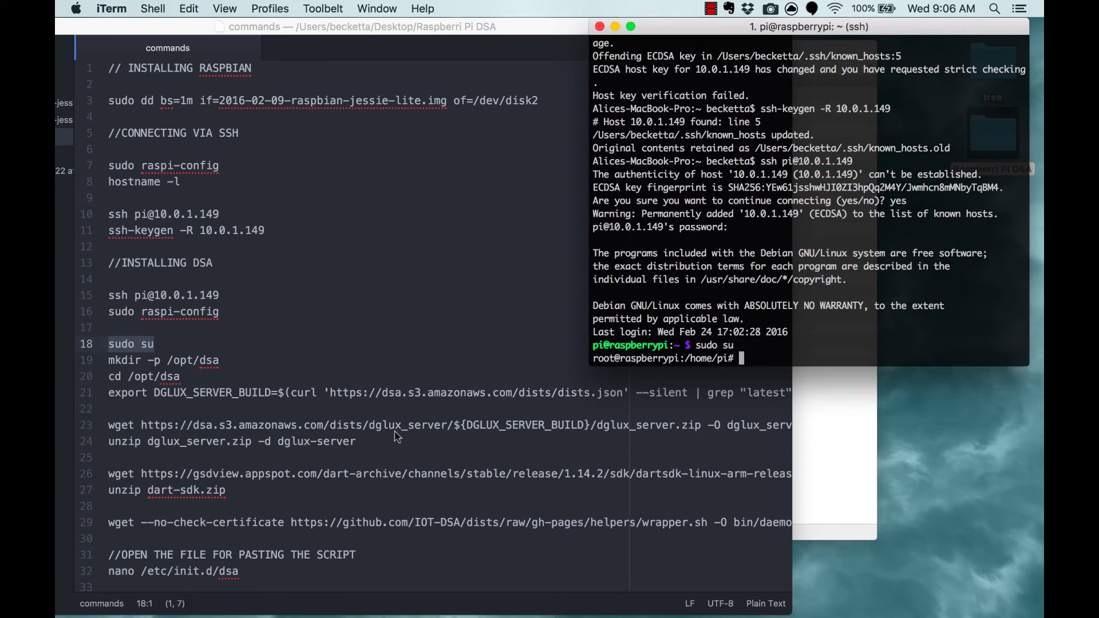
Create the /opt/dsa directory with 'mkdir -p /opt/dsa'
click(213, 363)
drag(220, 362, 109, 355)
key(super+c)
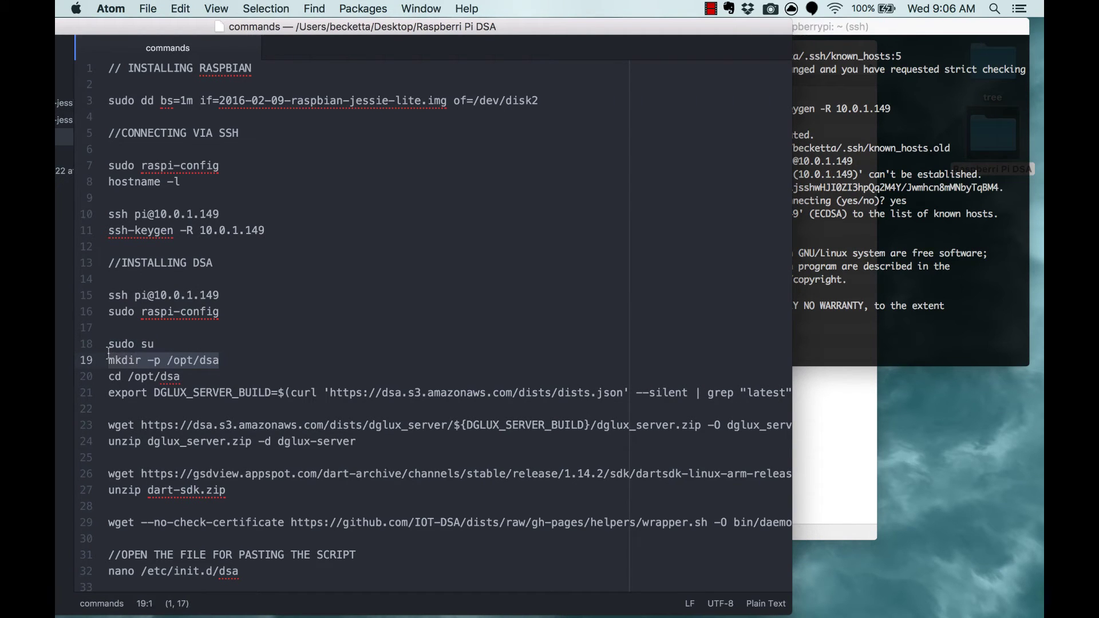
click(876, 351)
key(super+v)
key(Return)
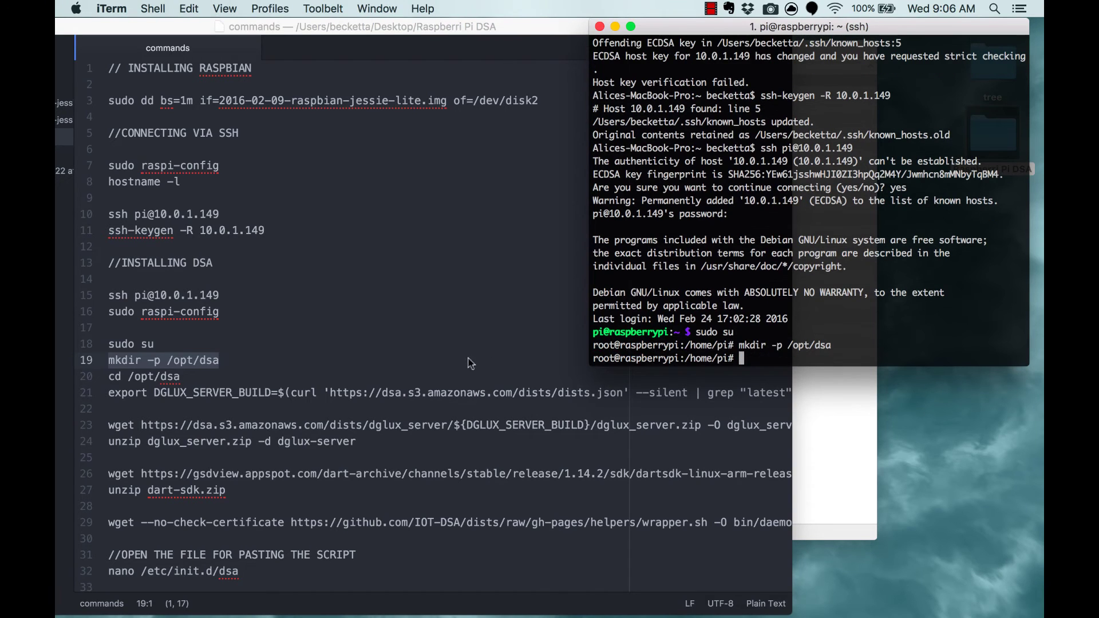
Change into /opt/dsa with 'cd /opt/dsa'
click(321, 366)
drag(181, 377, 109, 373)
key(super+c)
click(832, 331)
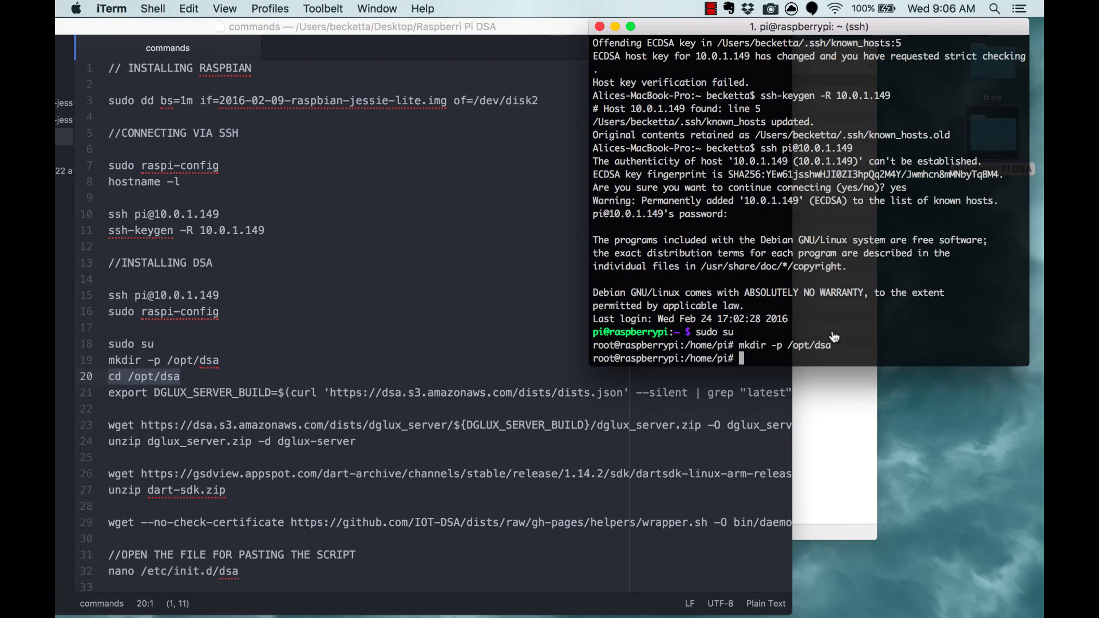
key(super+v)
key(Return)
click(465, 339)
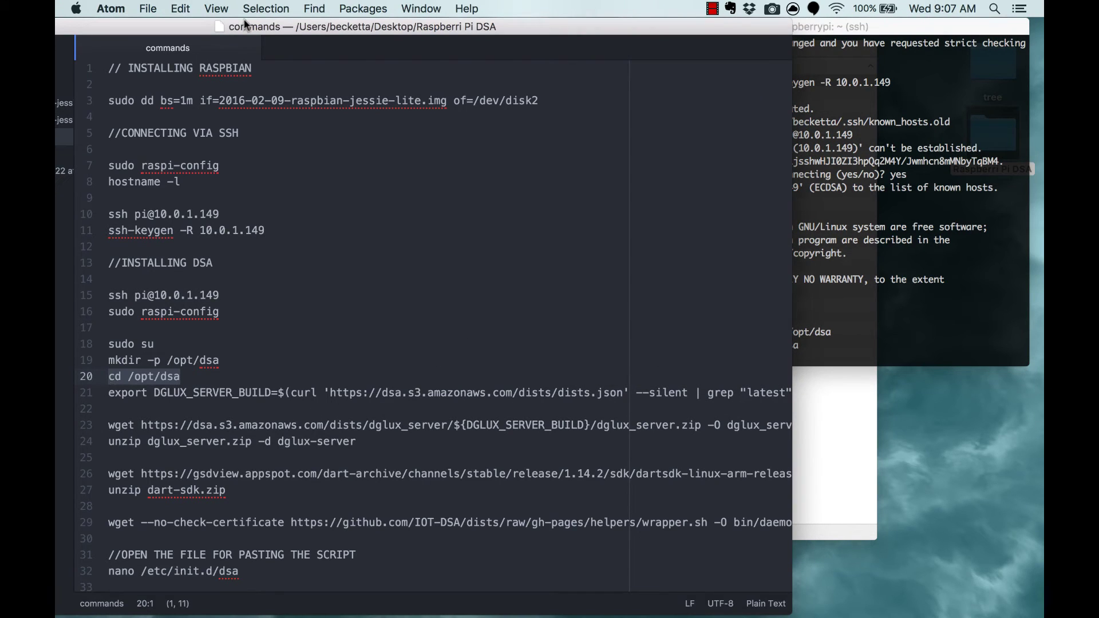
Turn on soft wrap in the commands file and run the DGLUX_SERVER_BUILD export from line 21
click(216, 8)
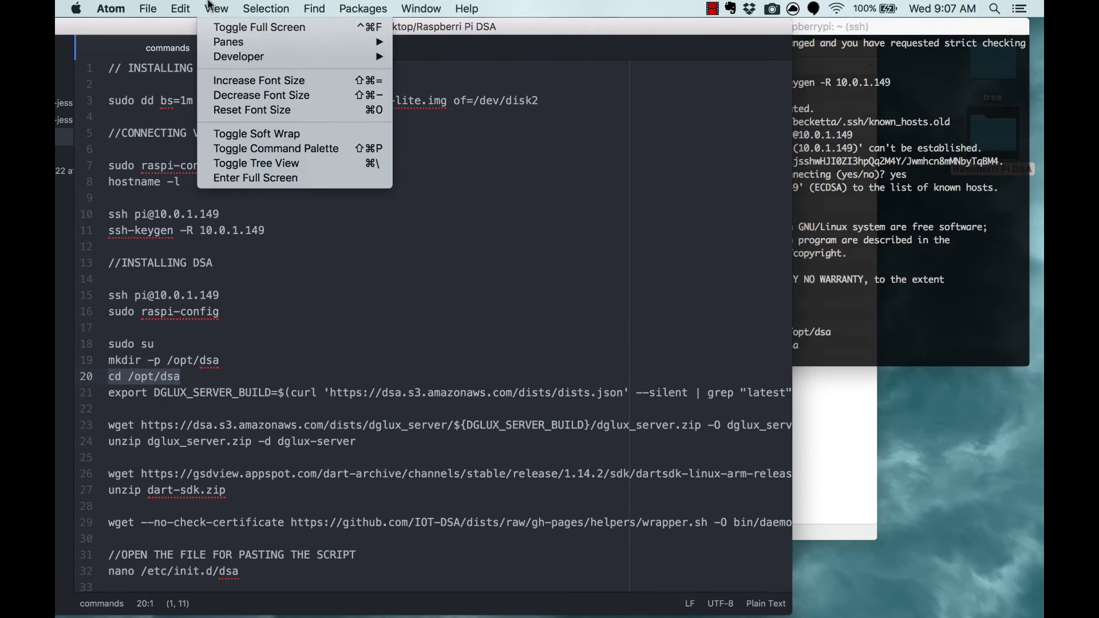
click(241, 134)
triple_click(129, 395)
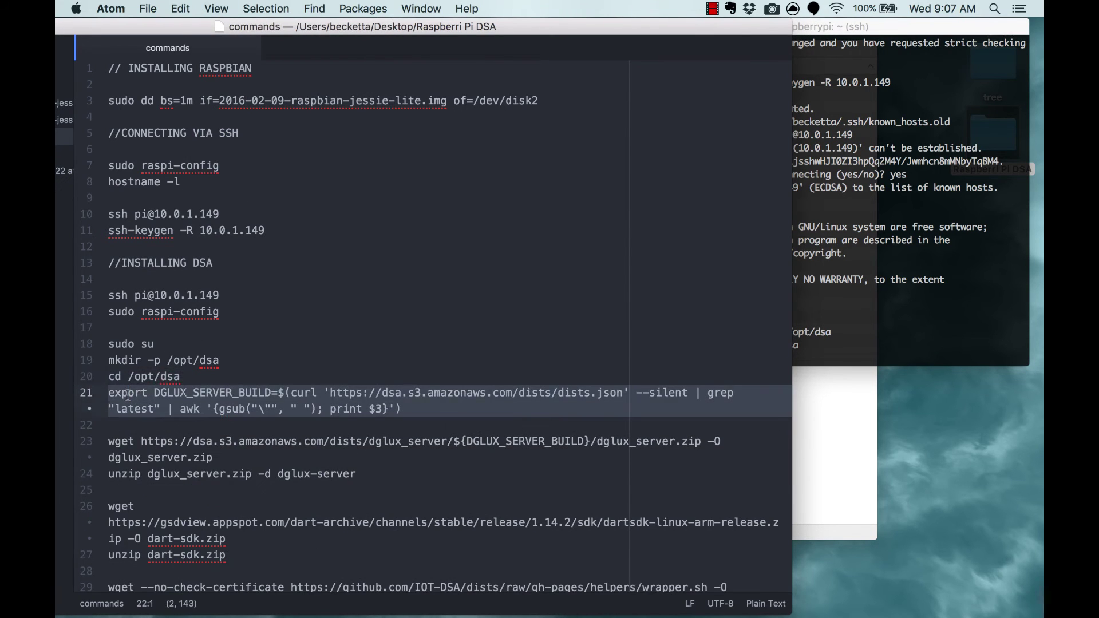
click(952, 355)
key(super+v)
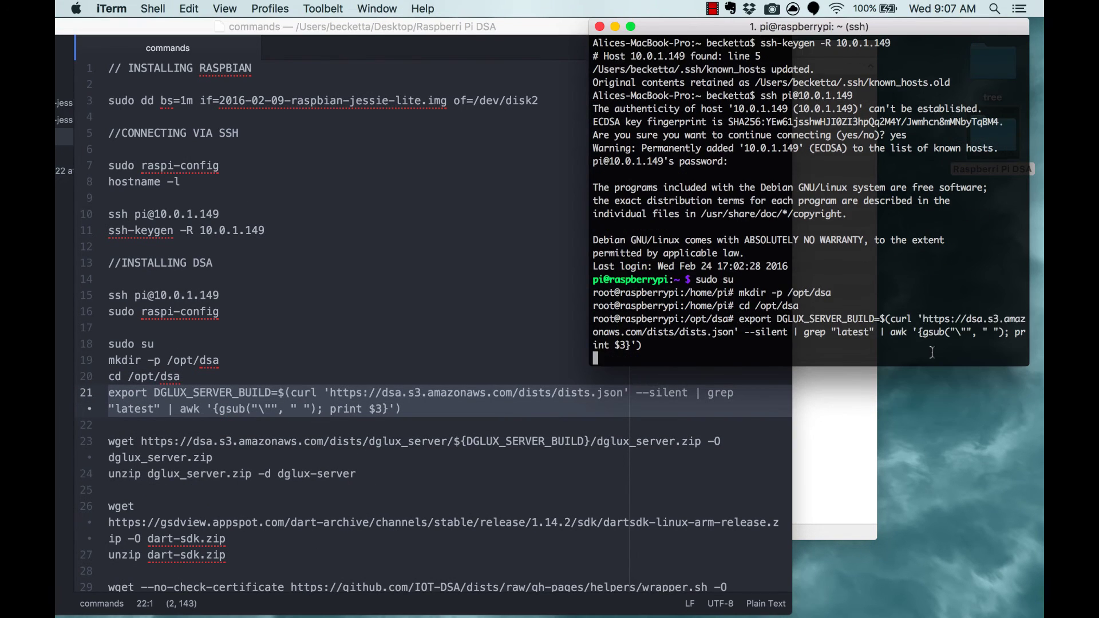
key(super+Tab)
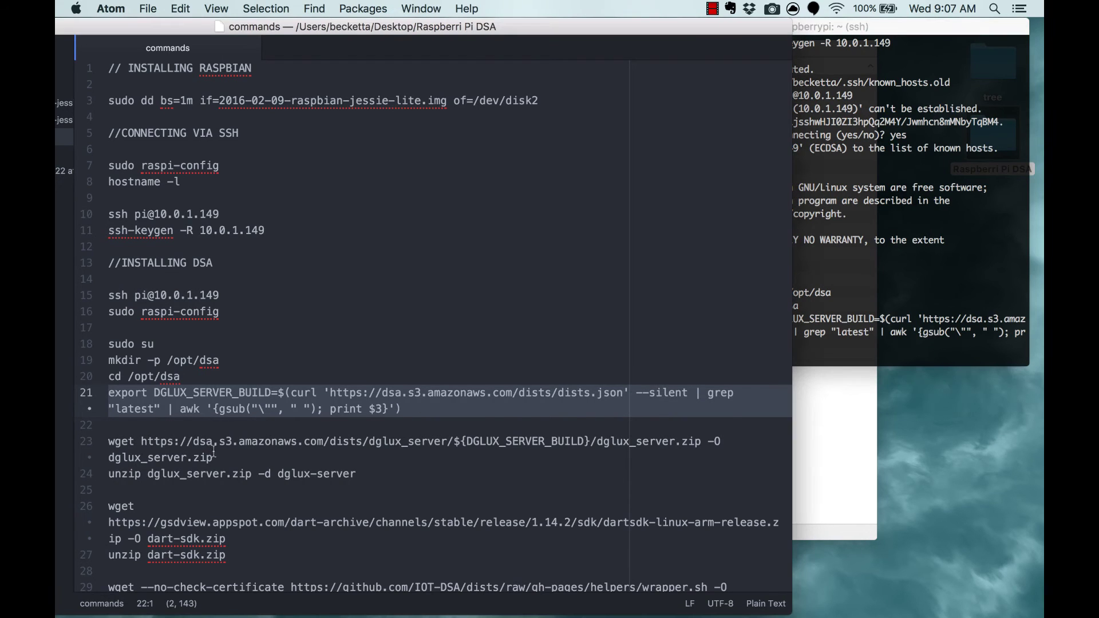
Run the wget command downloading dglux_server.zip on the Pi
drag(214, 457, 104, 443)
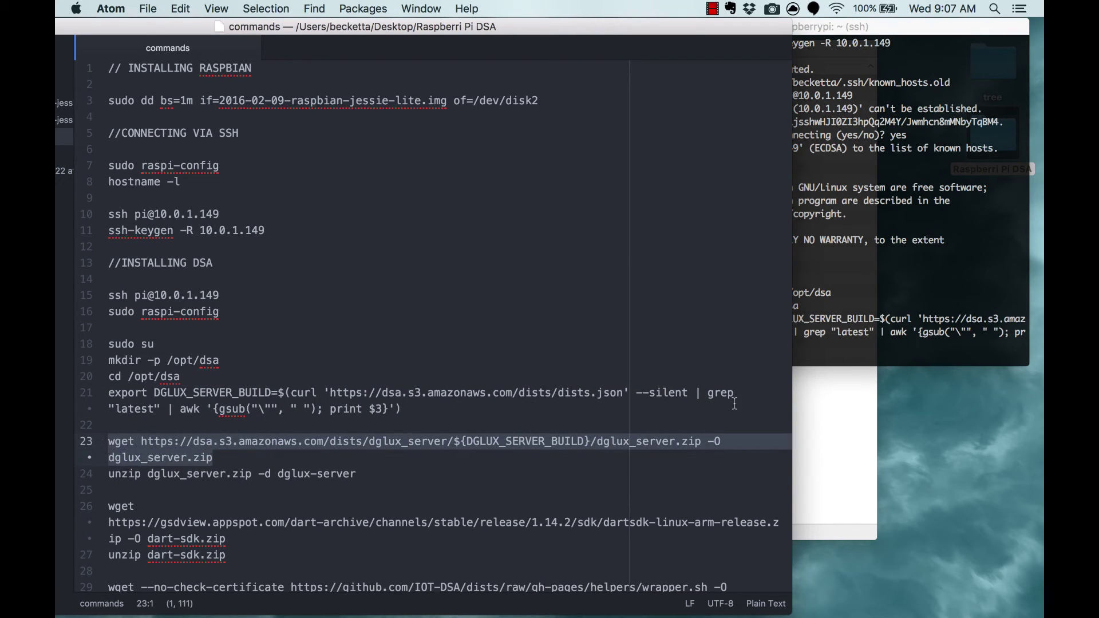
click(862, 357)
key(super+v)
key(Return)
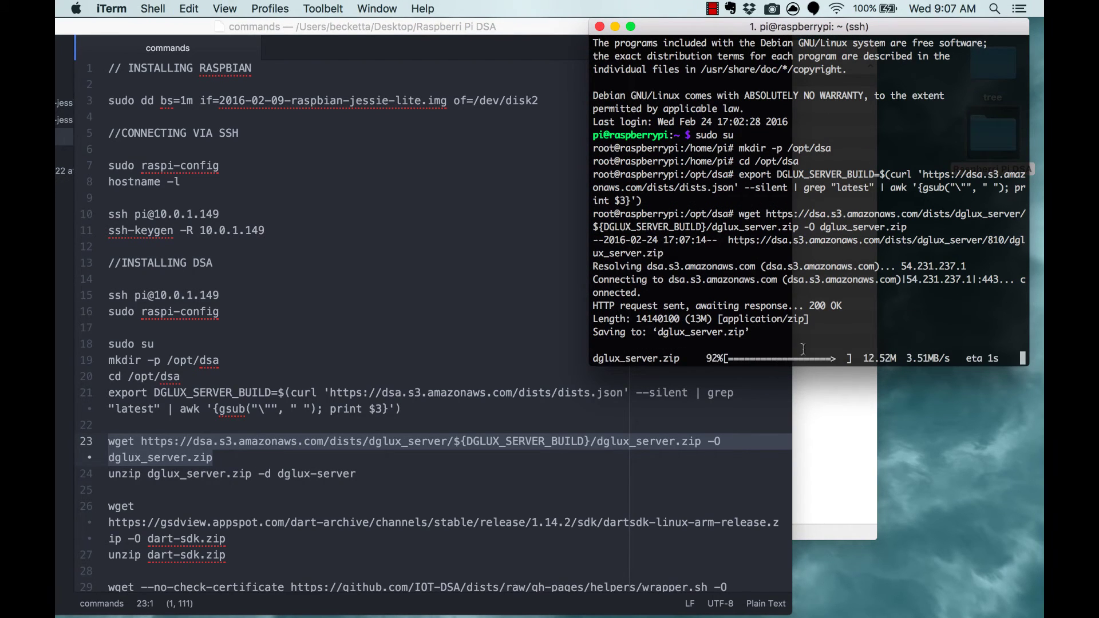
Unzip dglux_server.zip on the Pi
click(172, 469)
double_click(172, 468)
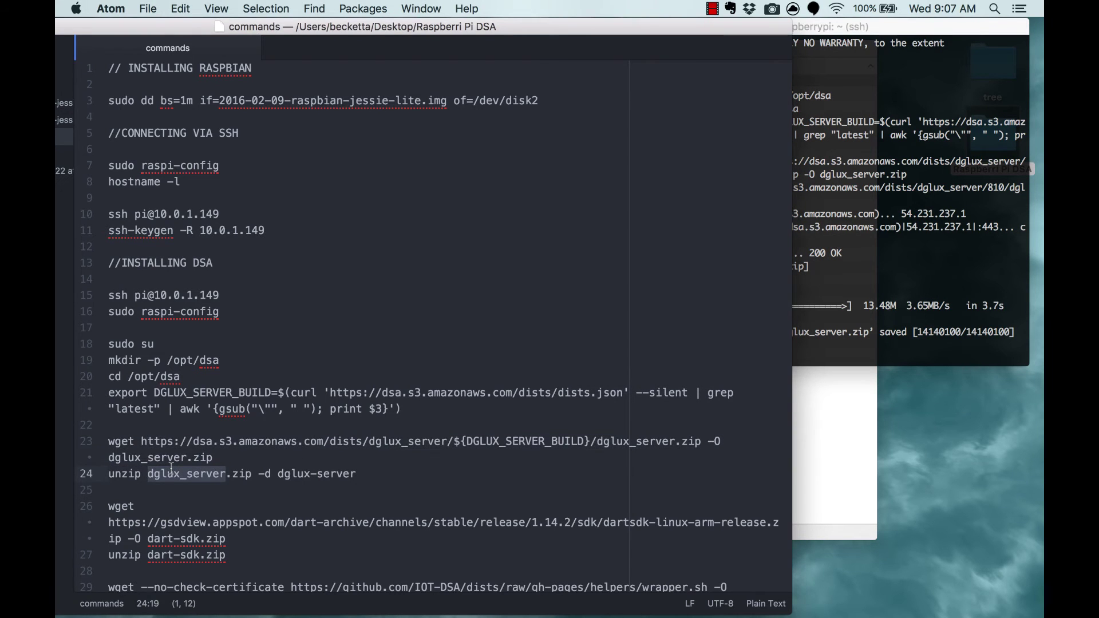
triple_click(172, 468)
click(834, 306)
key(super+v)
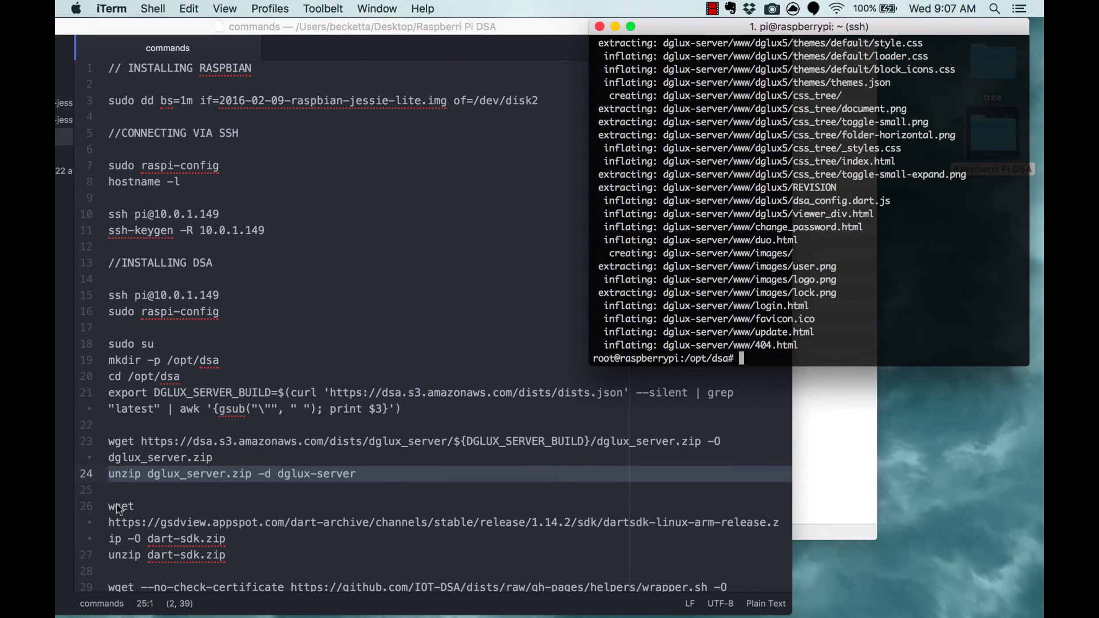
Download the Dart SDK with the wget command from line 26
click(139, 527)
triple_click(127, 508)
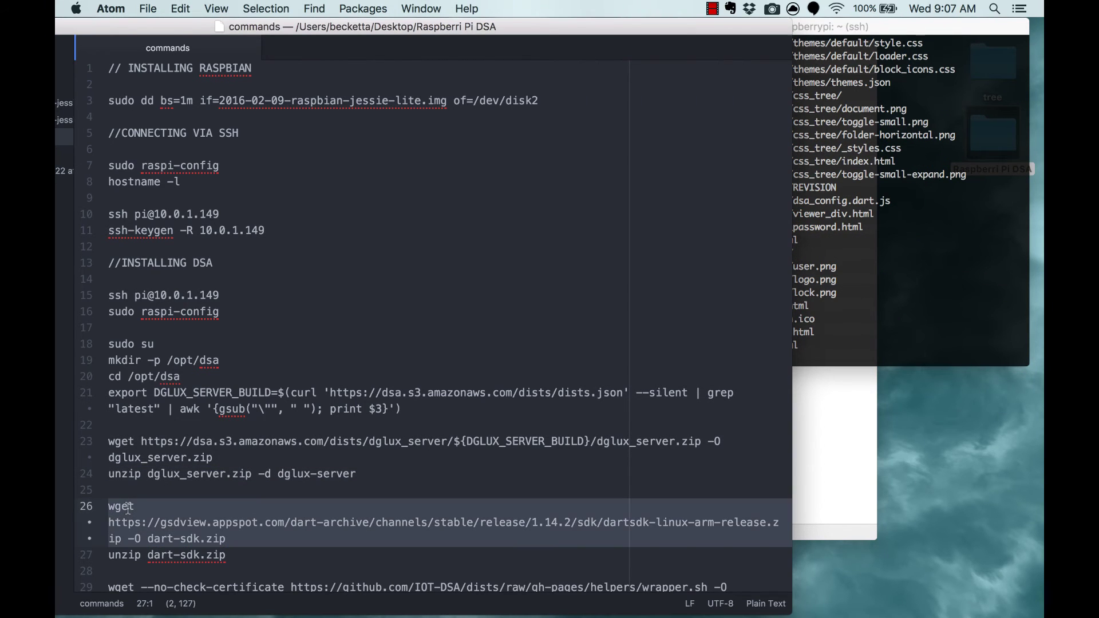
key(super+c)
key(super+Tab)
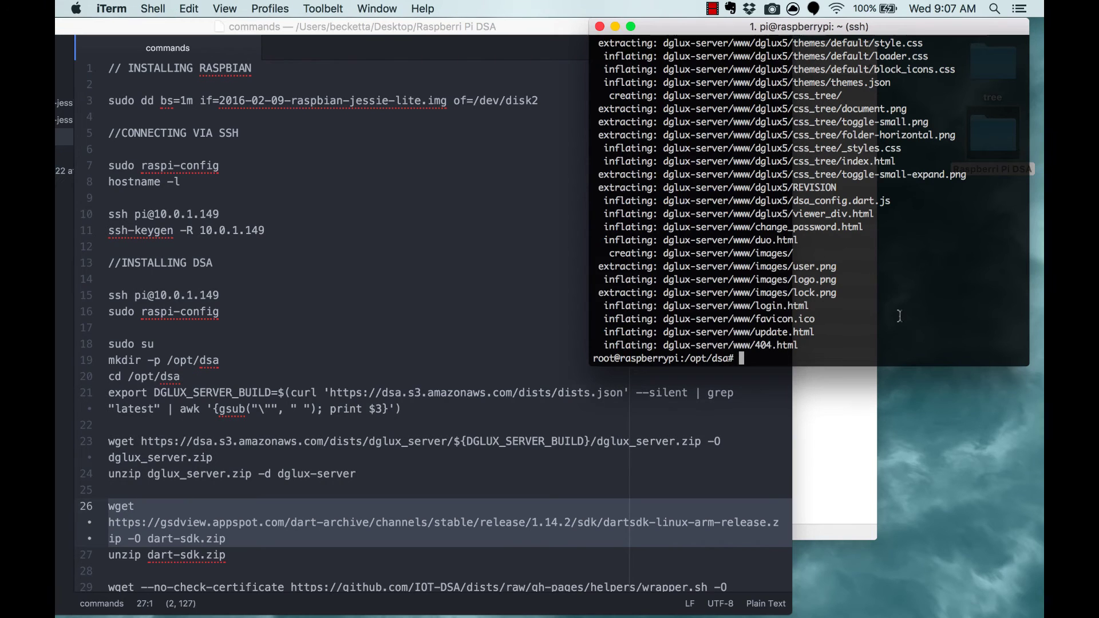
key(super+v)
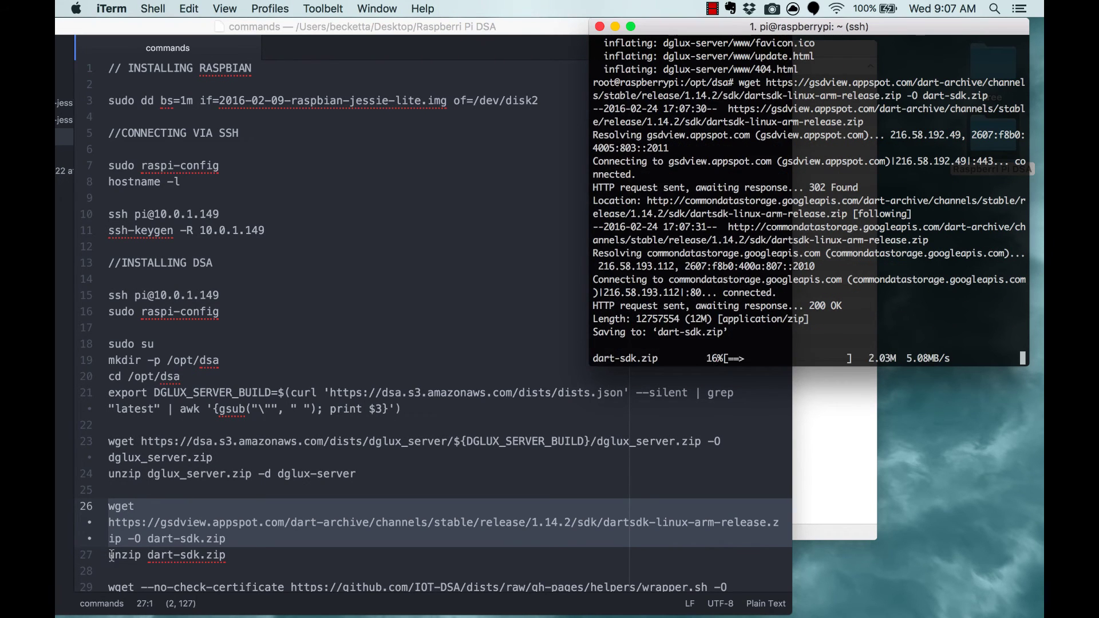
Unzip dart-sdk.zip on the Pi
key(super+Tab)
click(86, 556)
key(super+c)
key(super+Tab)
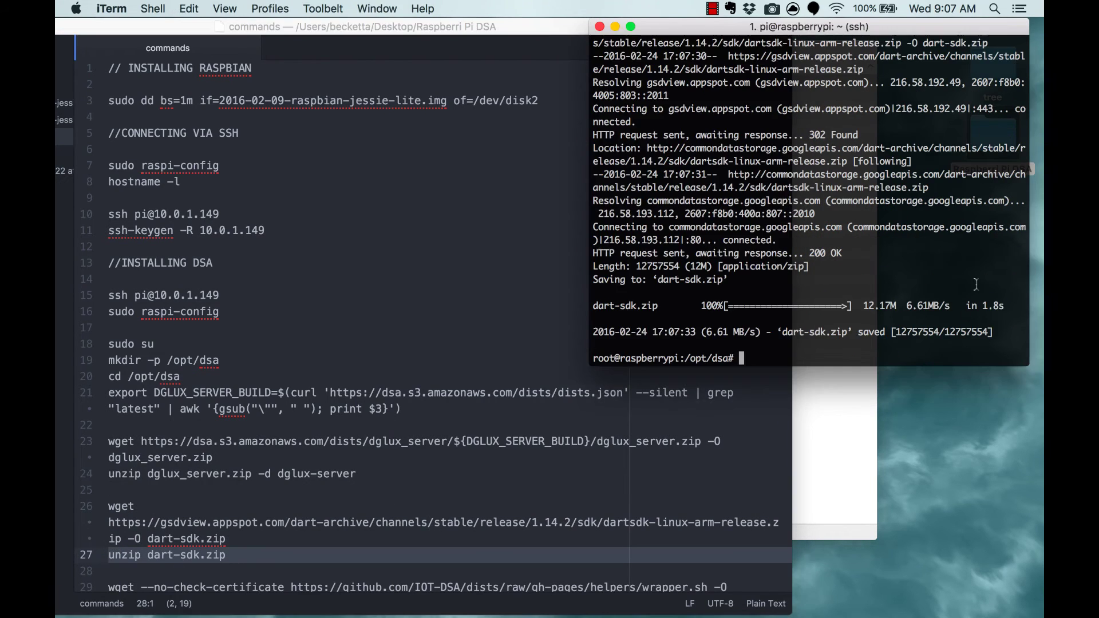
key(super+v)
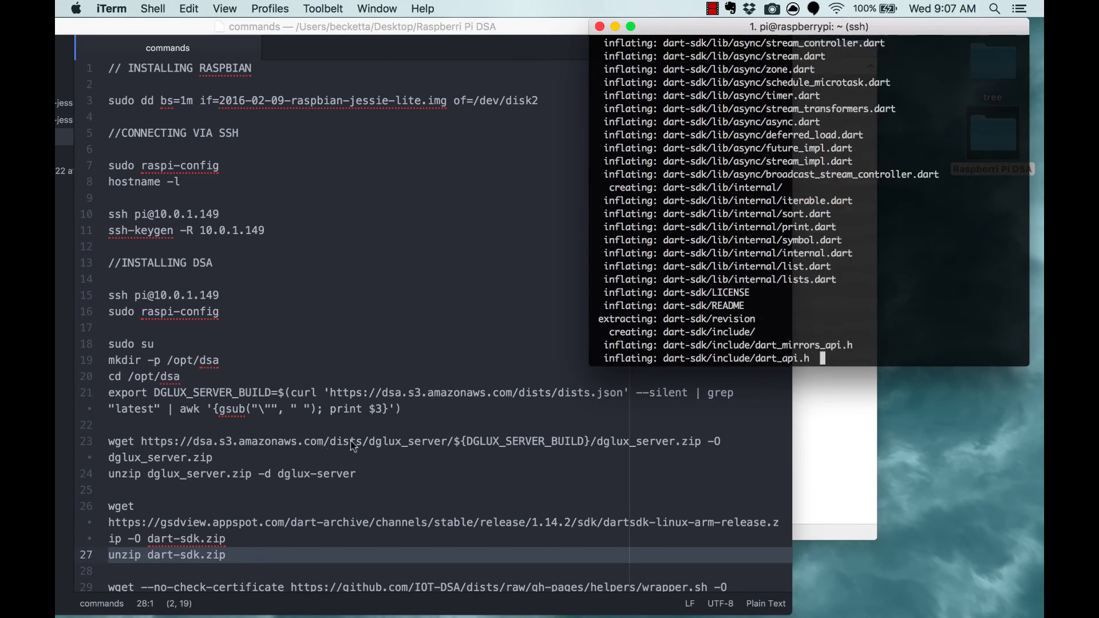
Download wrapper.sh as bin/daemon.sh from inside /opt/dsa/dglux-server
key(super+Tab)
scroll(240, 549, down, 8)
scroll(240, 550, down, 1)
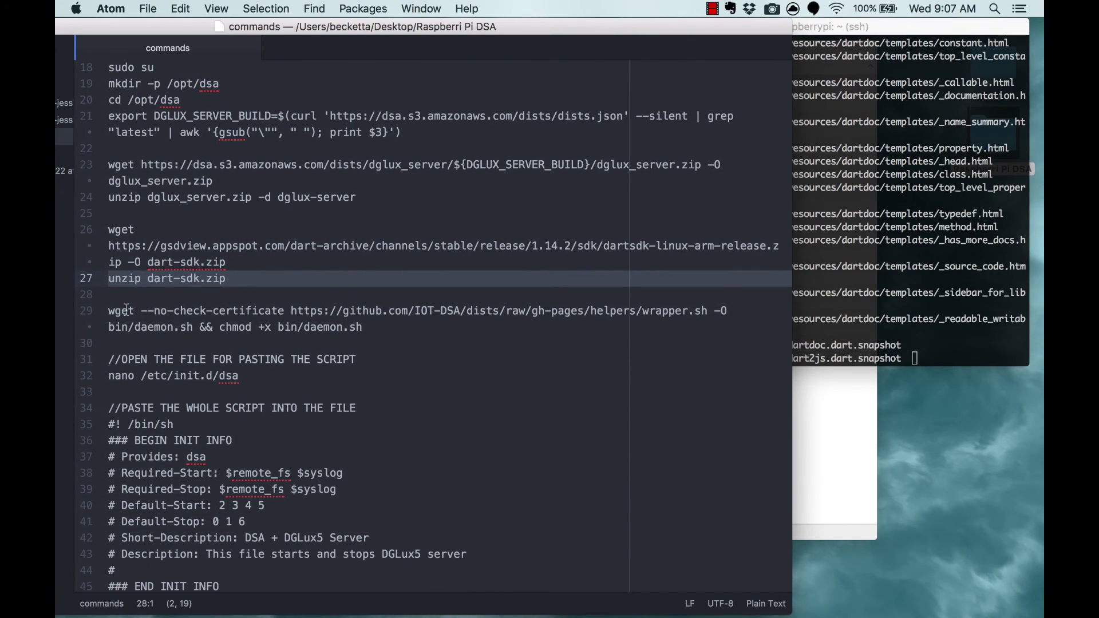
triple_click(122, 311)
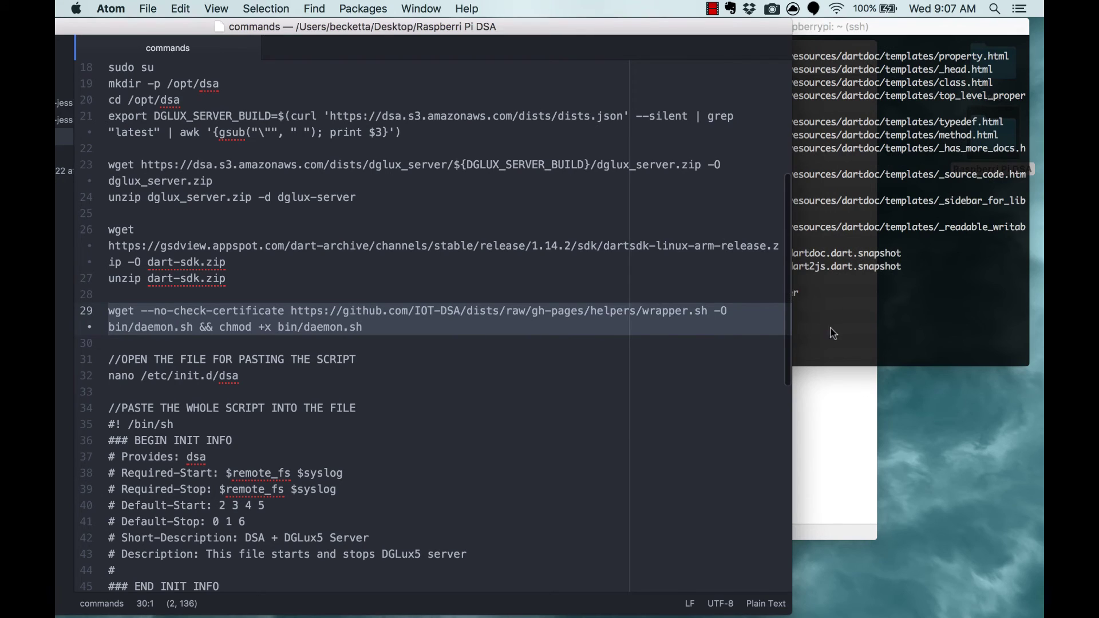
key(super+c)
key(super+Tab)
key(super+v)
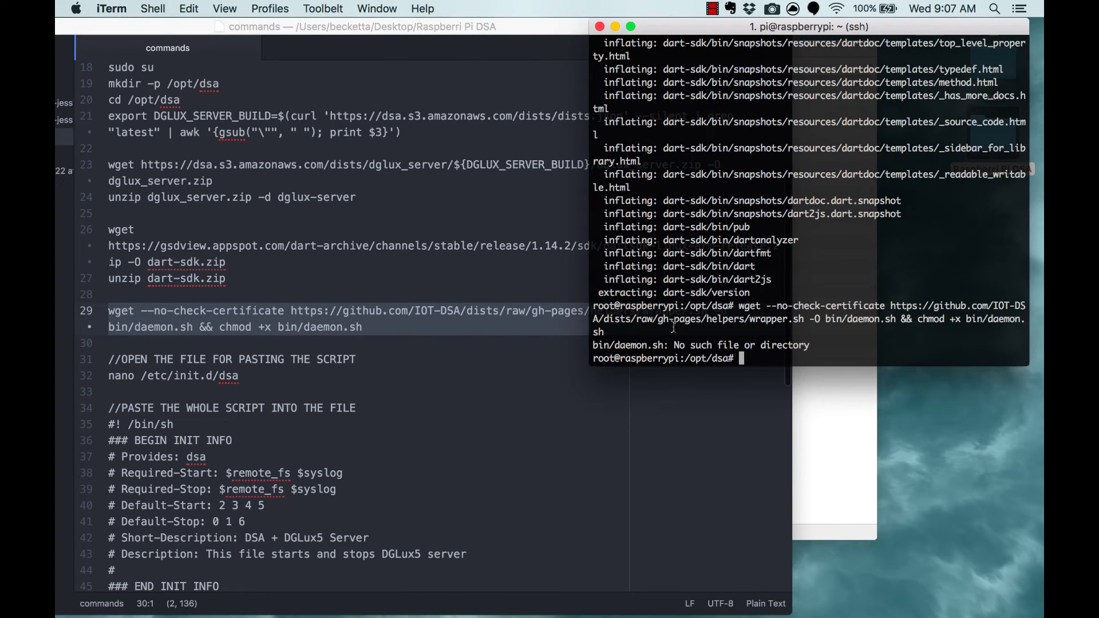
text(cd /opt/ds)
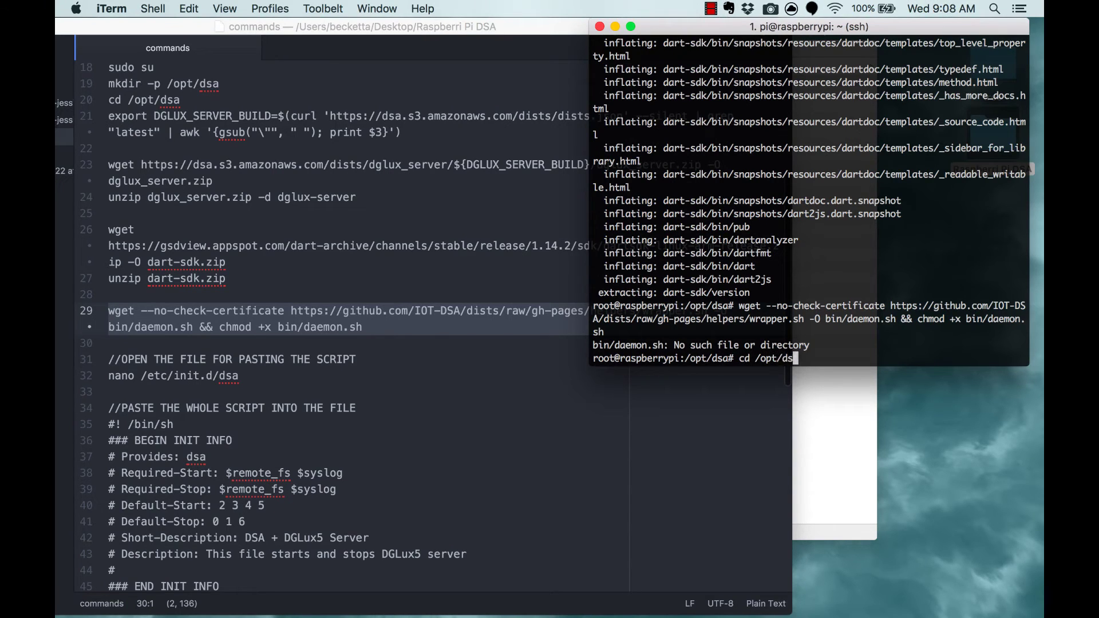
text(a/dglux-server)
key(Return)
key(super+v)
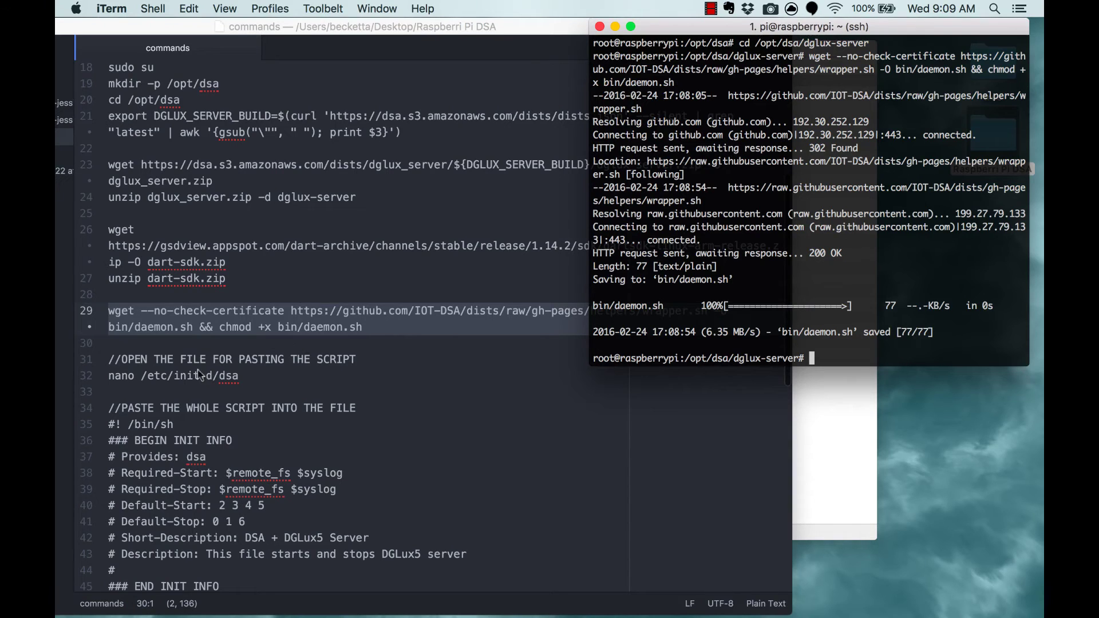
Open /etc/init.d/dsa in nano on the Pi
triple_click(156, 372)
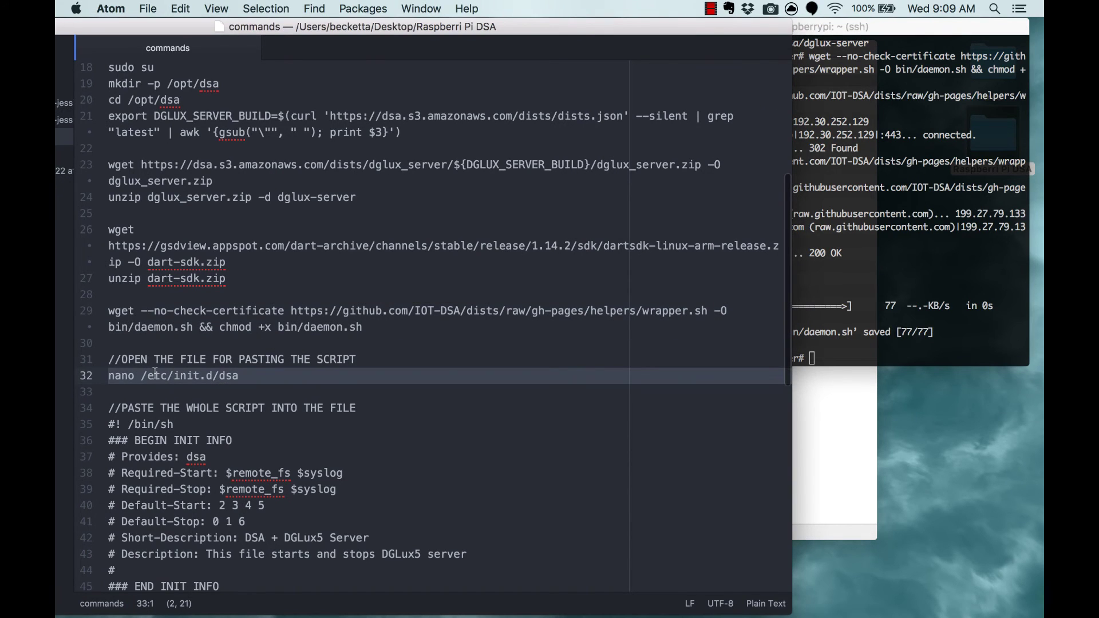
click(938, 353)
key(super+v)
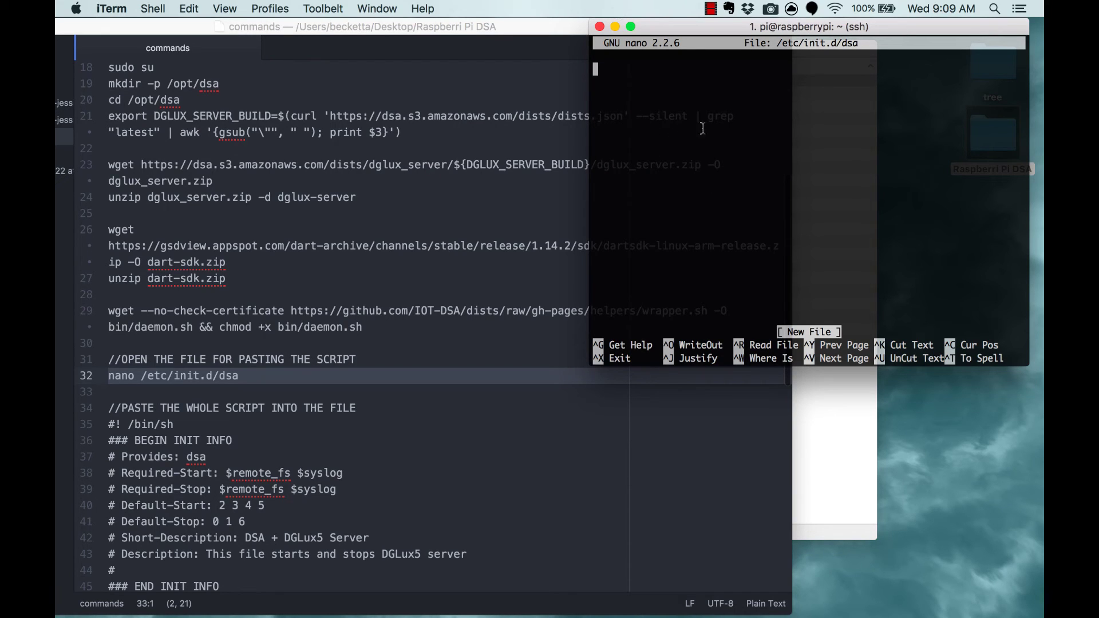
scroll(371, 352, down, 5)
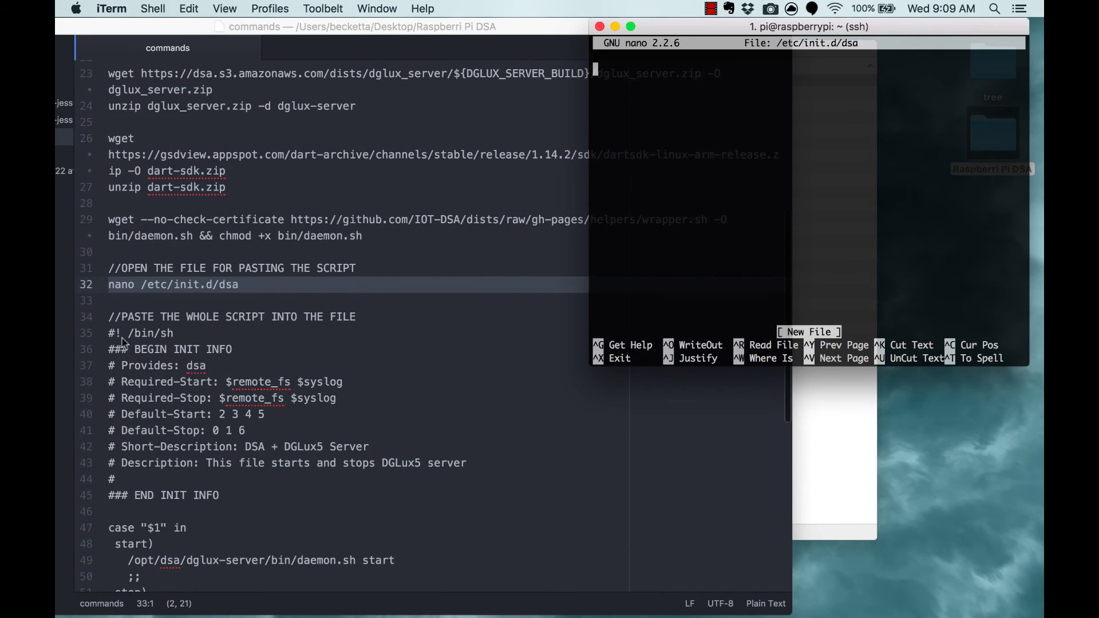
Paste the init script from lines 35 to 62 into nano and save it
click(111, 332)
drag(111, 332, 214, 471)
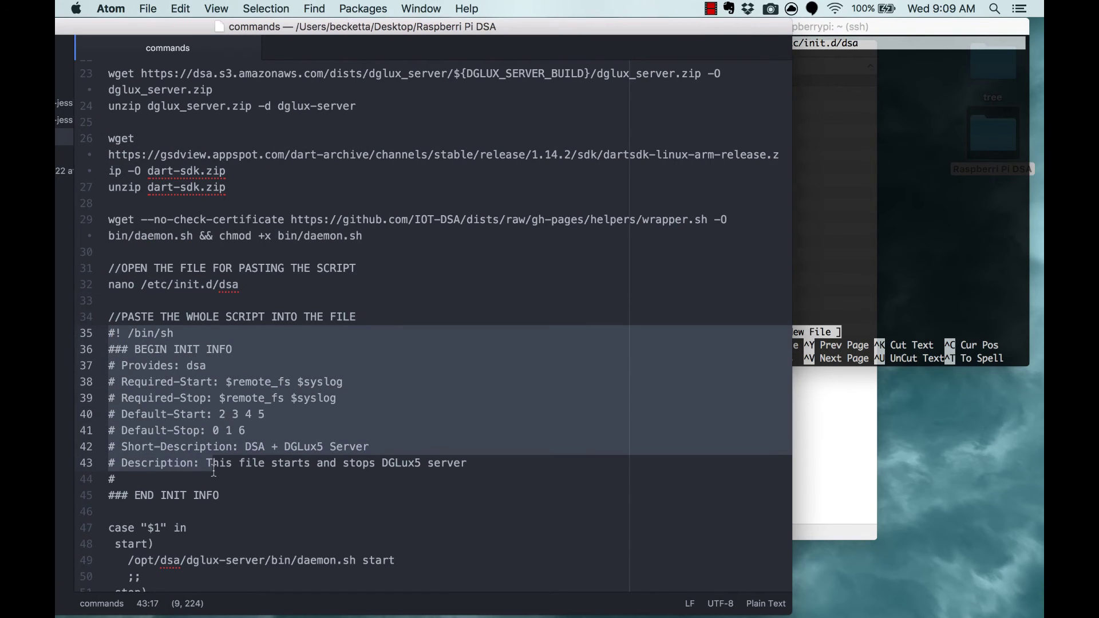
scroll(214, 470, down, 6)
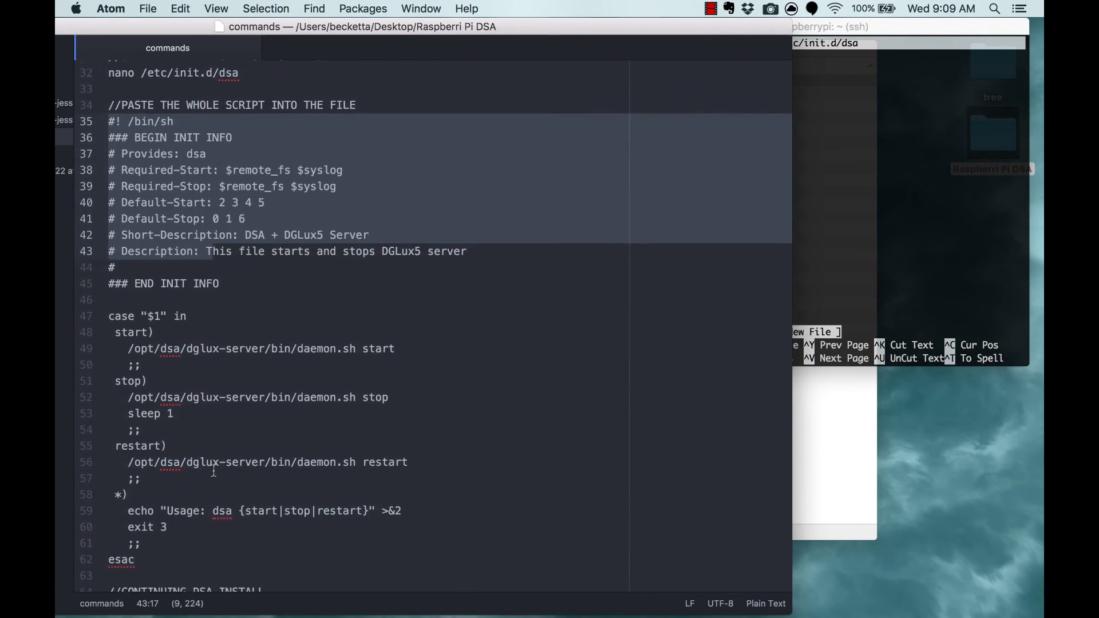
shift+click(136, 474)
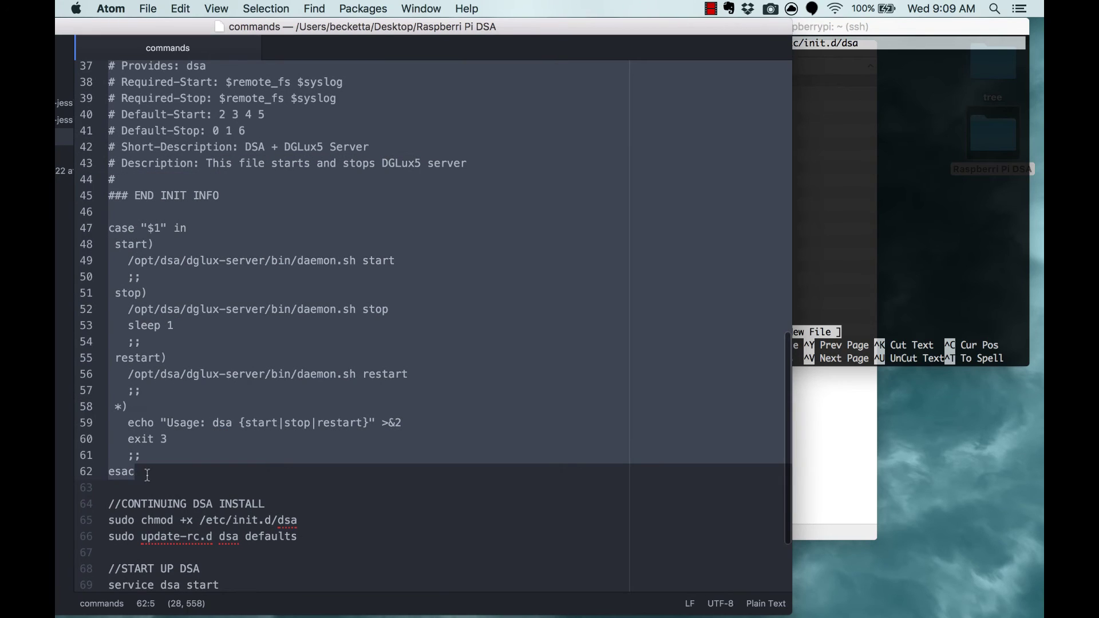
key(super+c)
click(801, 295)
key(super+v)
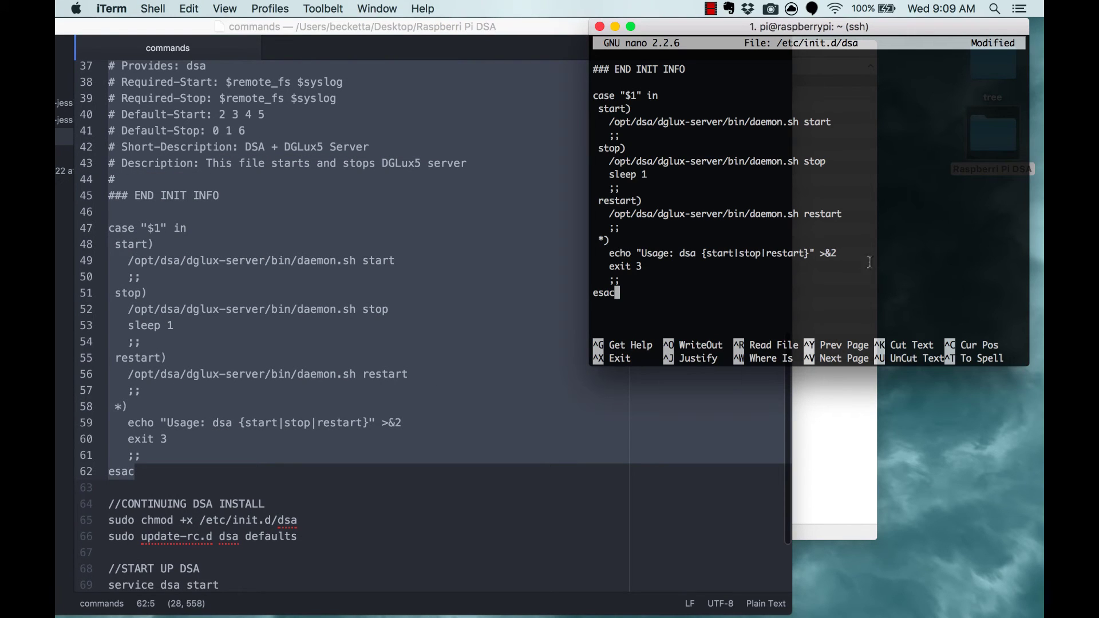
key(ctrl+x)
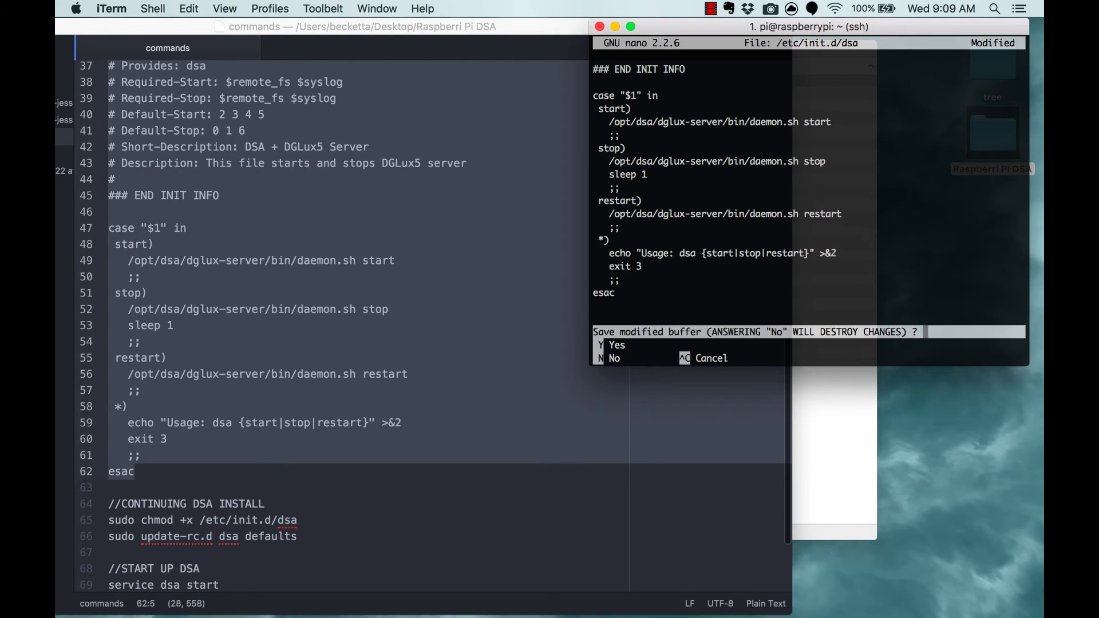
key(y)
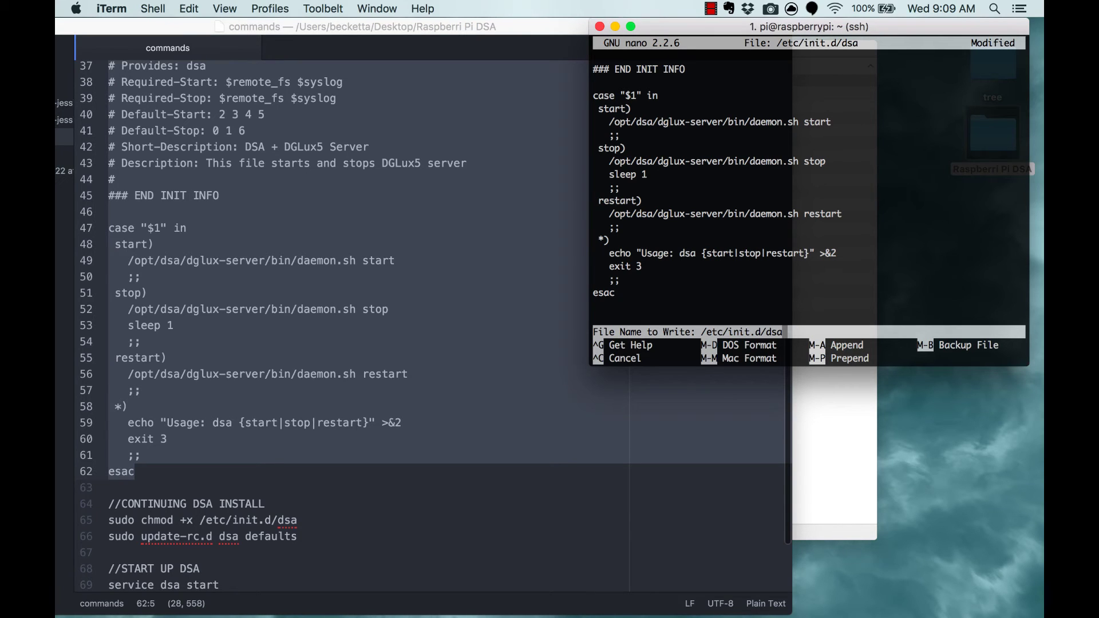
key(Return)
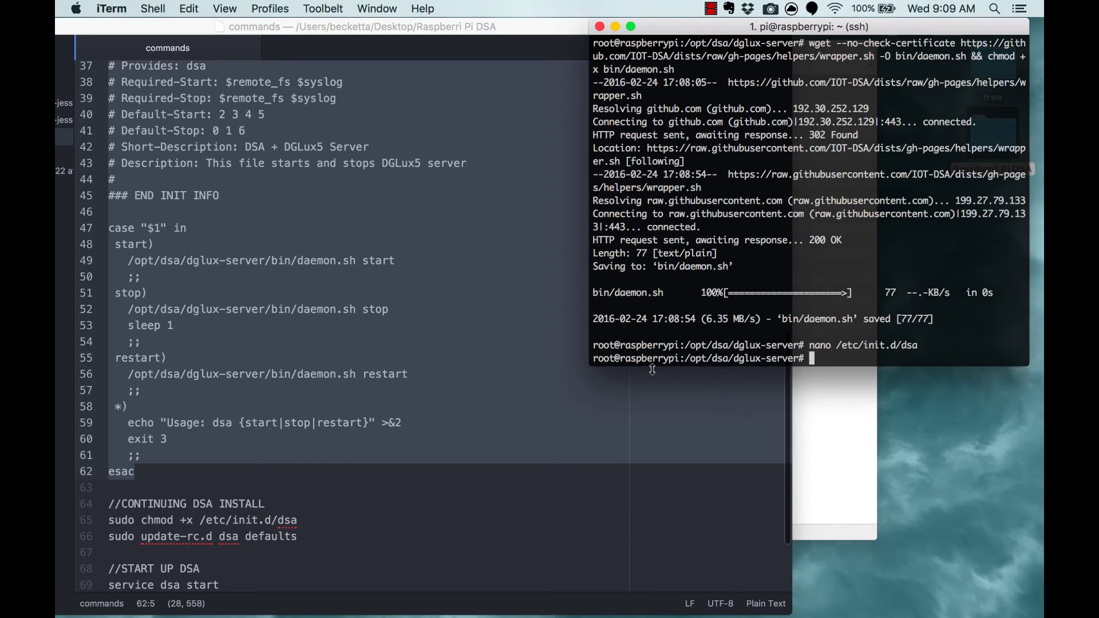
Make the init script executable with 'sudo chmod +x /etc/init.d/dsa'
click(153, 518)
triple_click(154, 518)
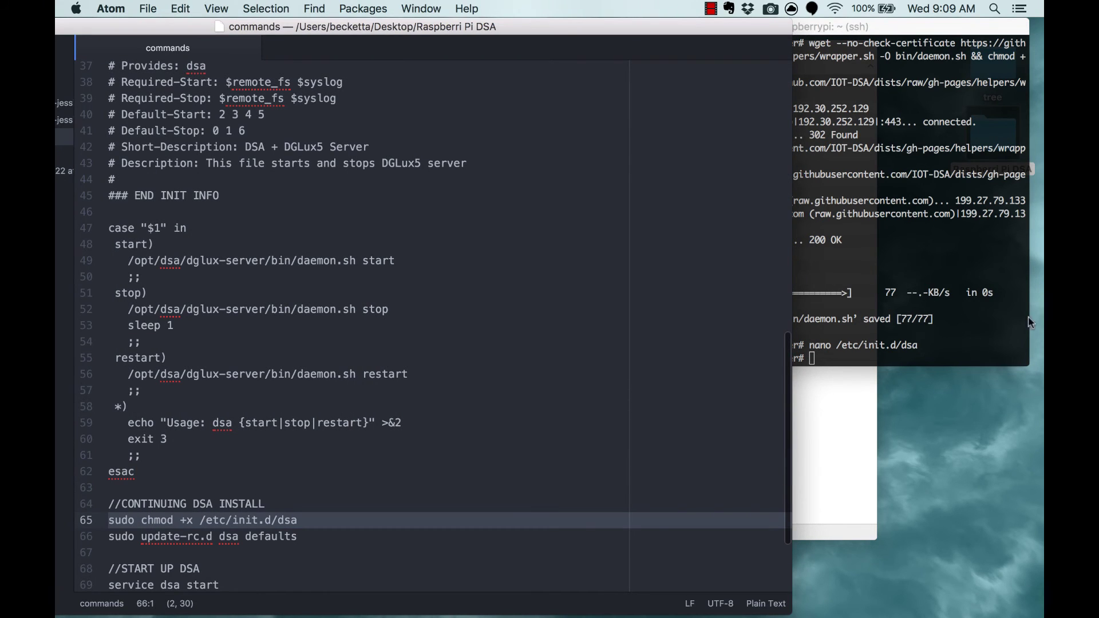
click(939, 353)
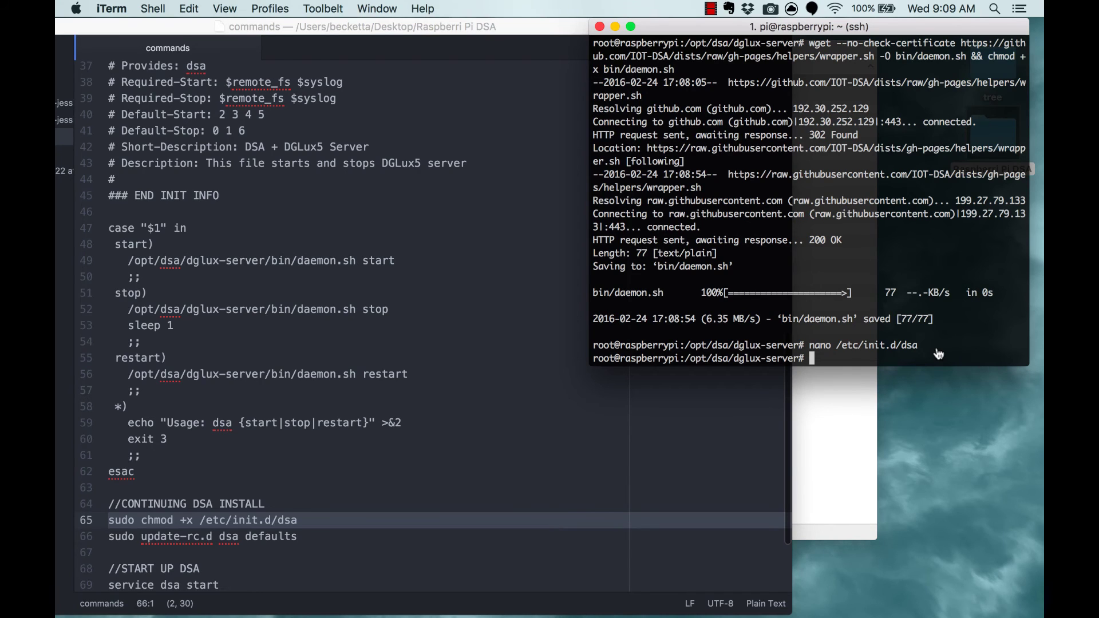
key(super+v)
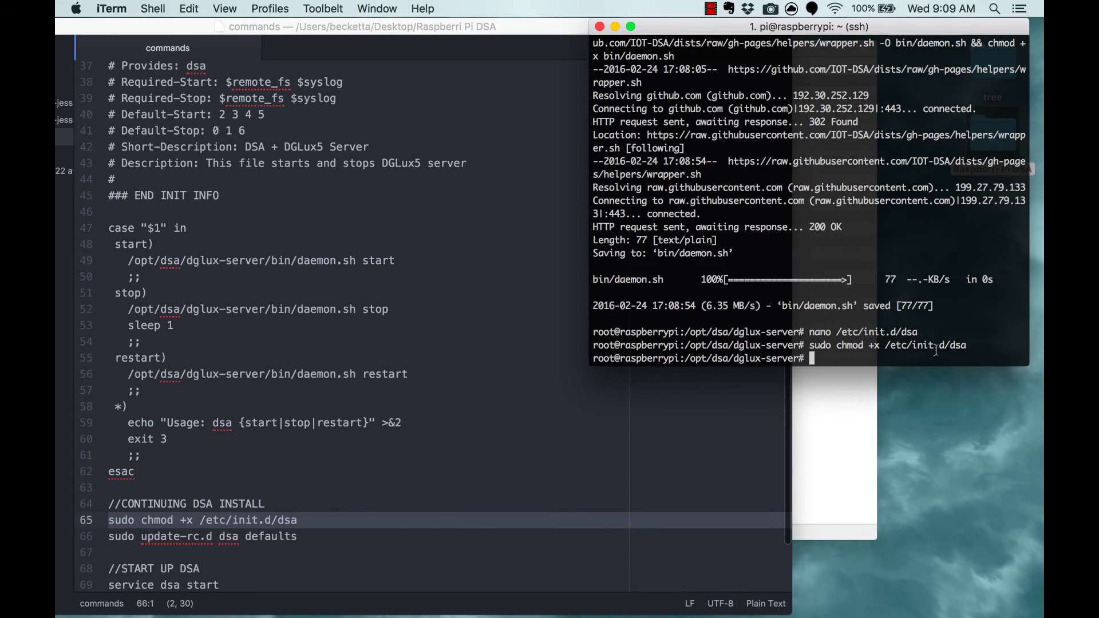
Register dsa with 'sudo update-rc.d dsa defaults' and start it with 'service dsa start'
click(202, 535)
triple_click(201, 536)
click(839, 357)
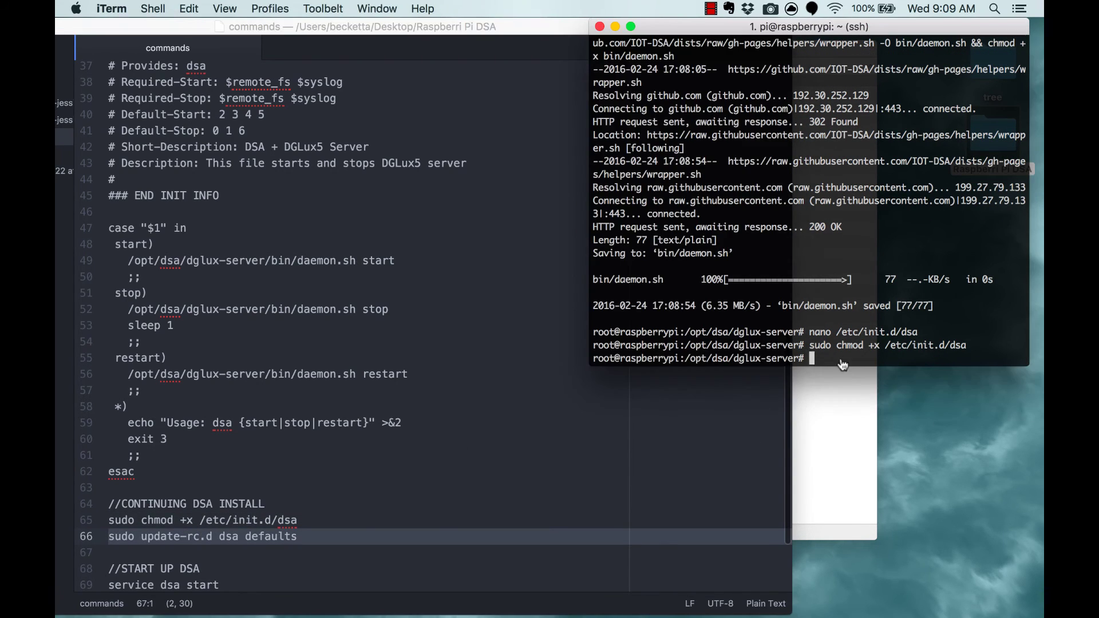
key(super+v)
key(Return)
scroll(584, 265, down, 3)
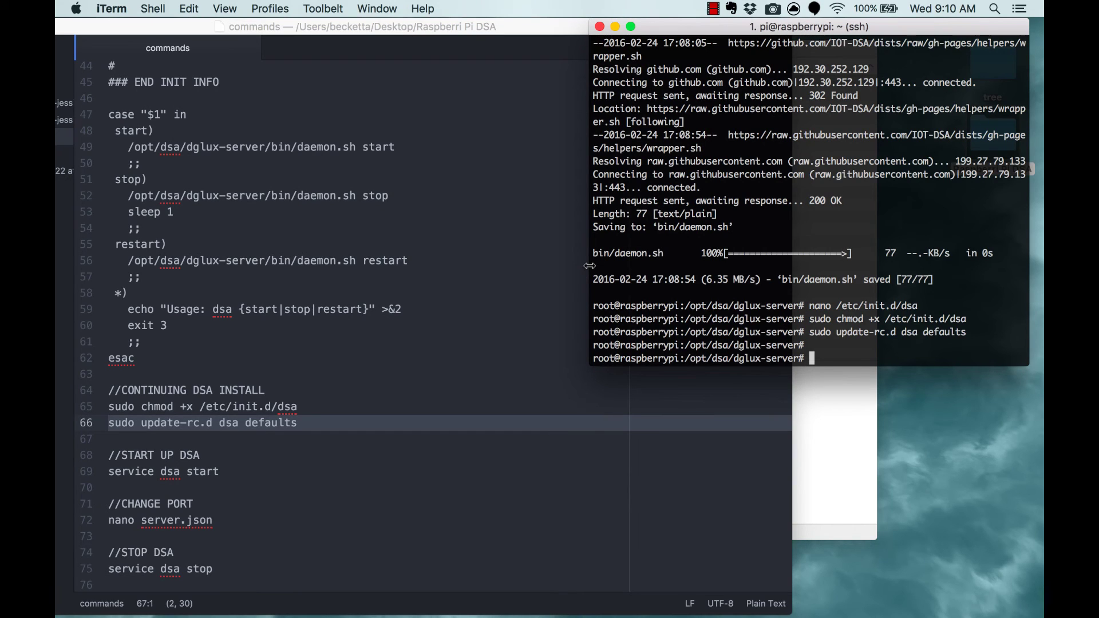
text(service dsa start)
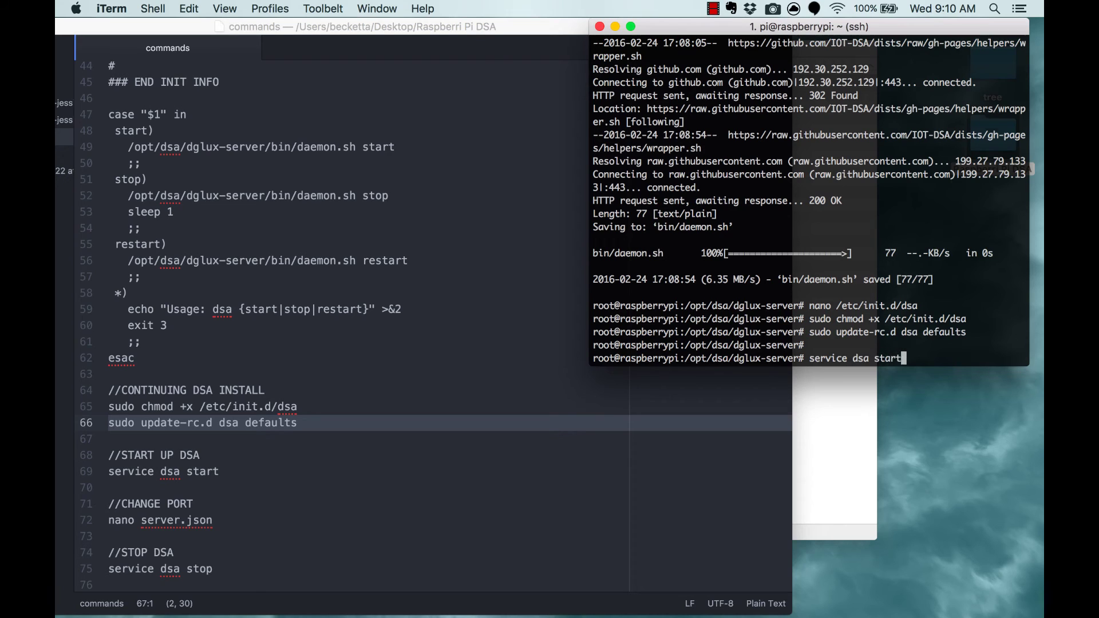
key(Return)
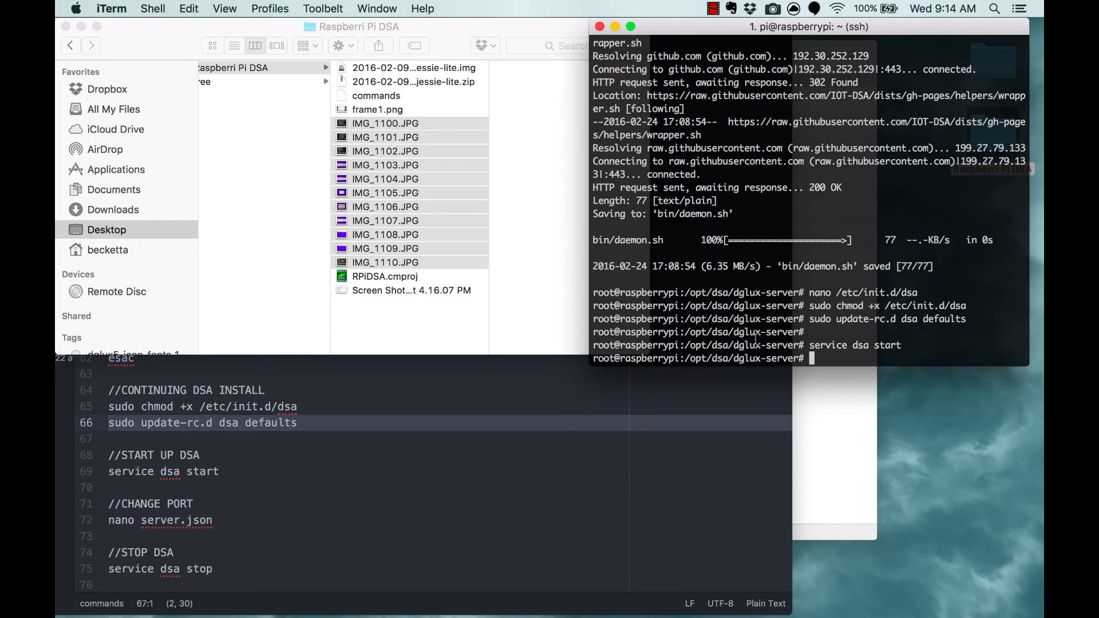
Load the DGLux5 login page in Chrome at 10.0.1.149:8080
mouse_move(304, 606)
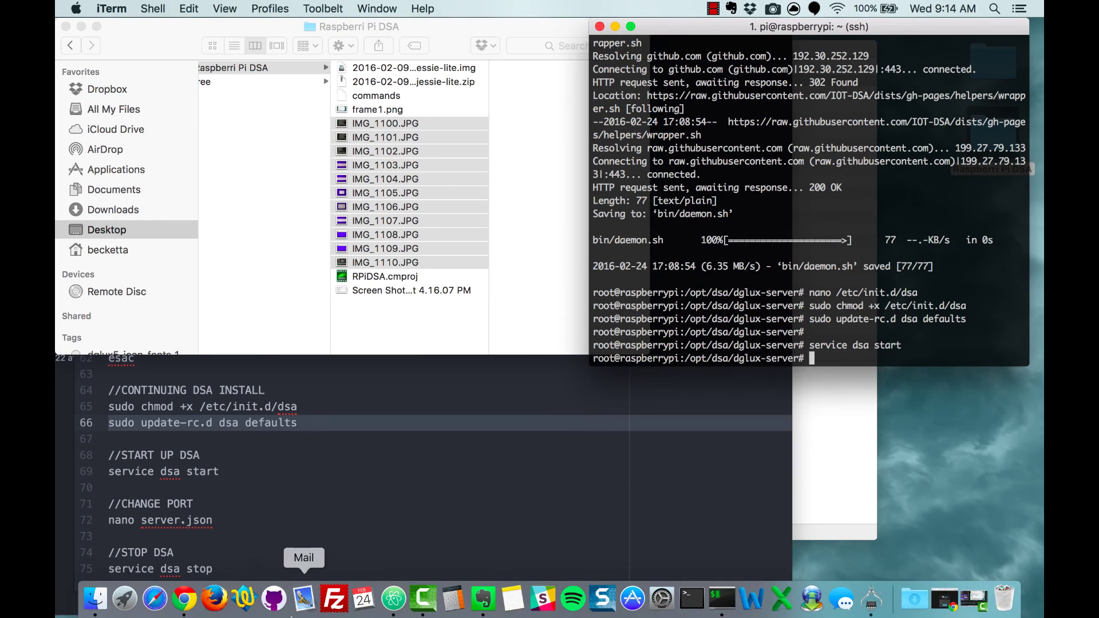
click(174, 607)
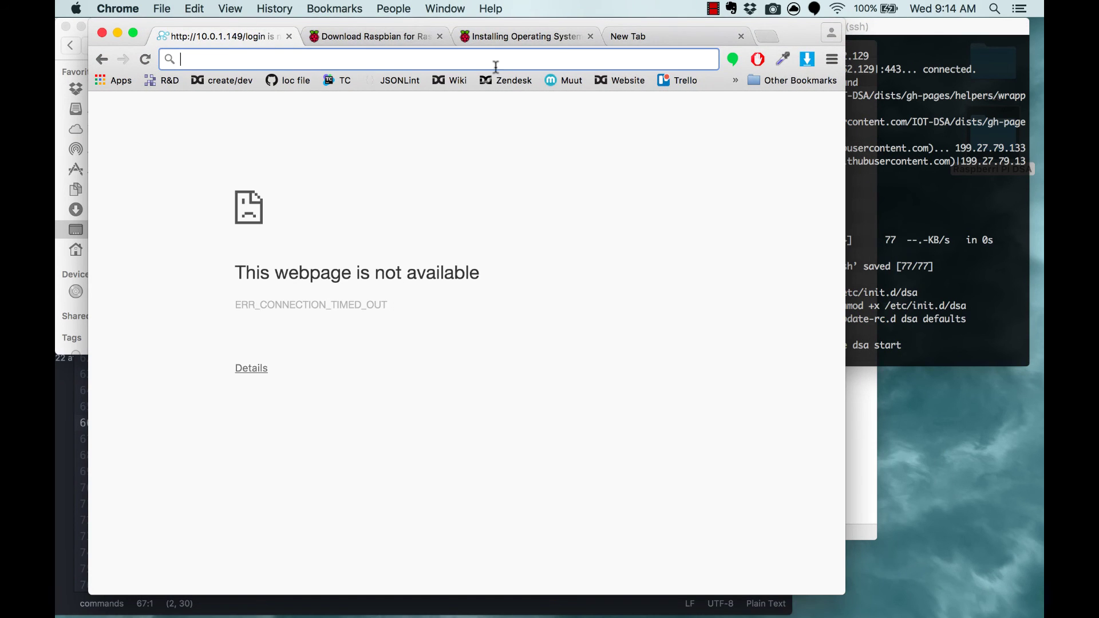
text(10)
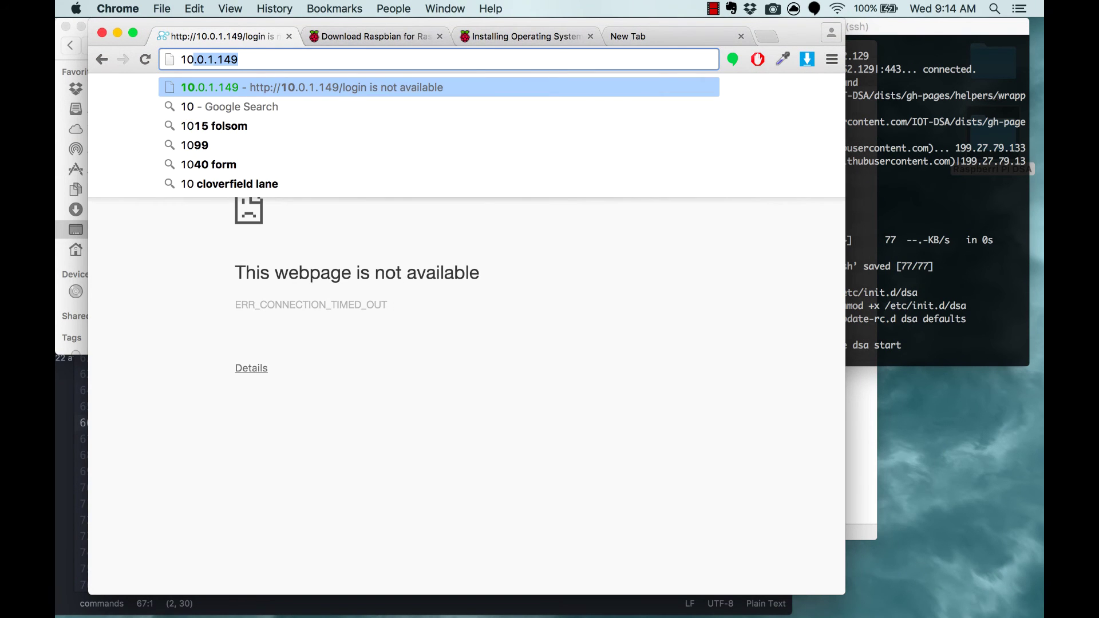
key(Right)
text(:808)
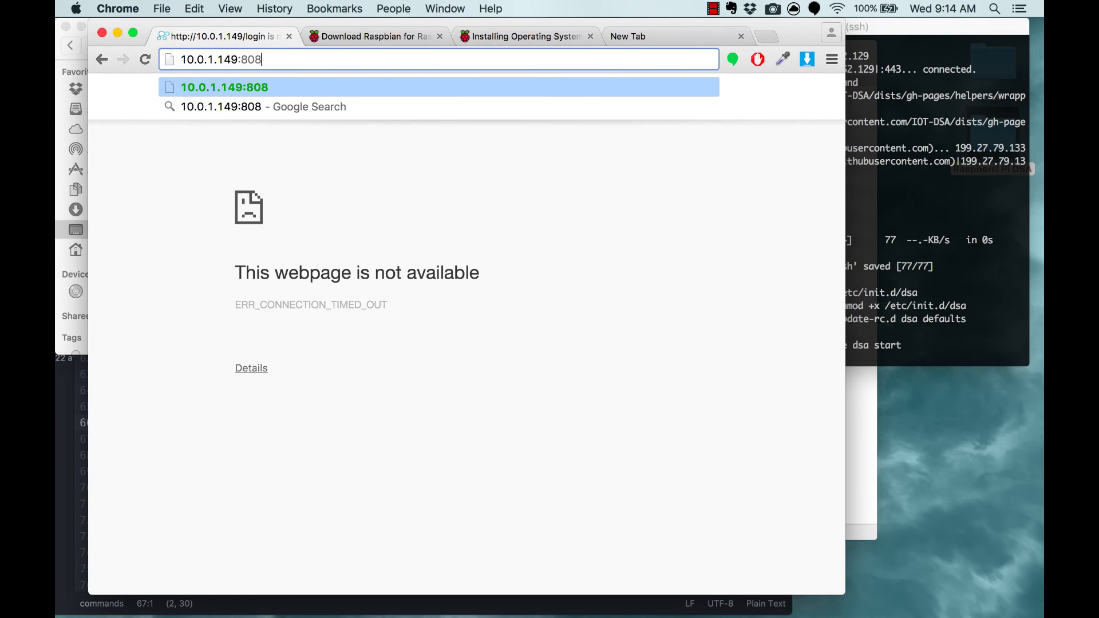
text(0)
key(Return)
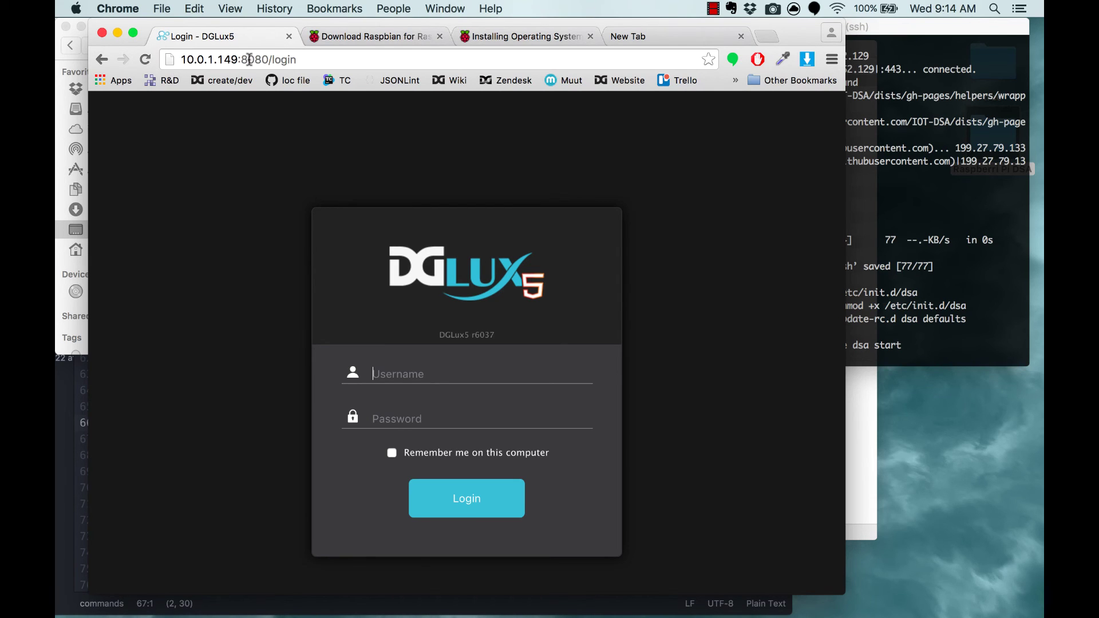
click(886, 348)
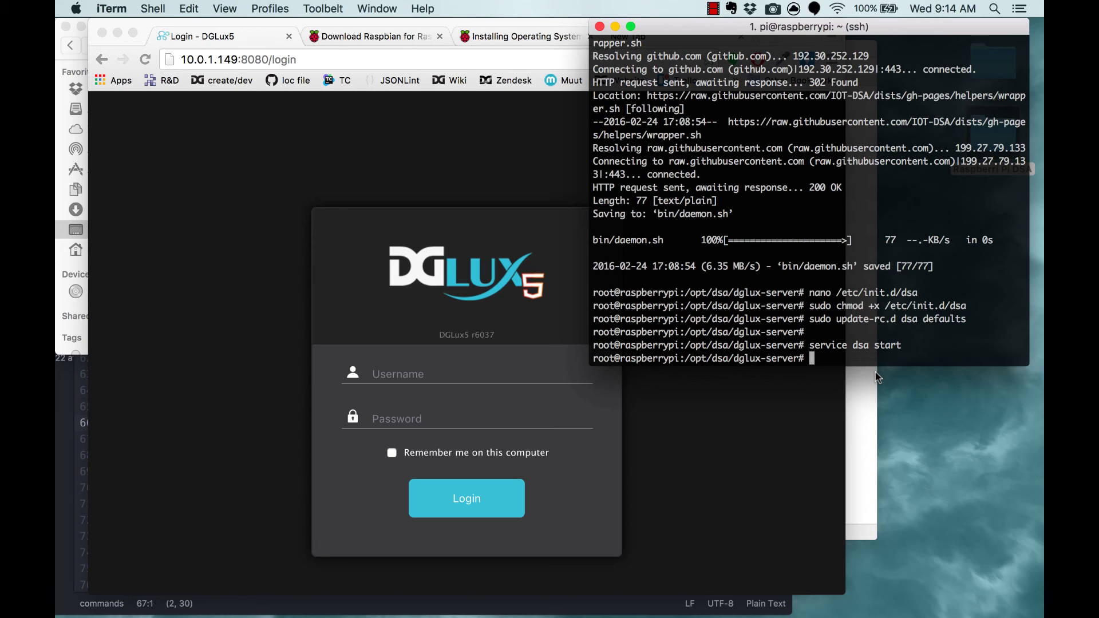
Edit server.json in nano to set port 80 and httpsPort 43, then save
text(nano server.json)
key(Return)
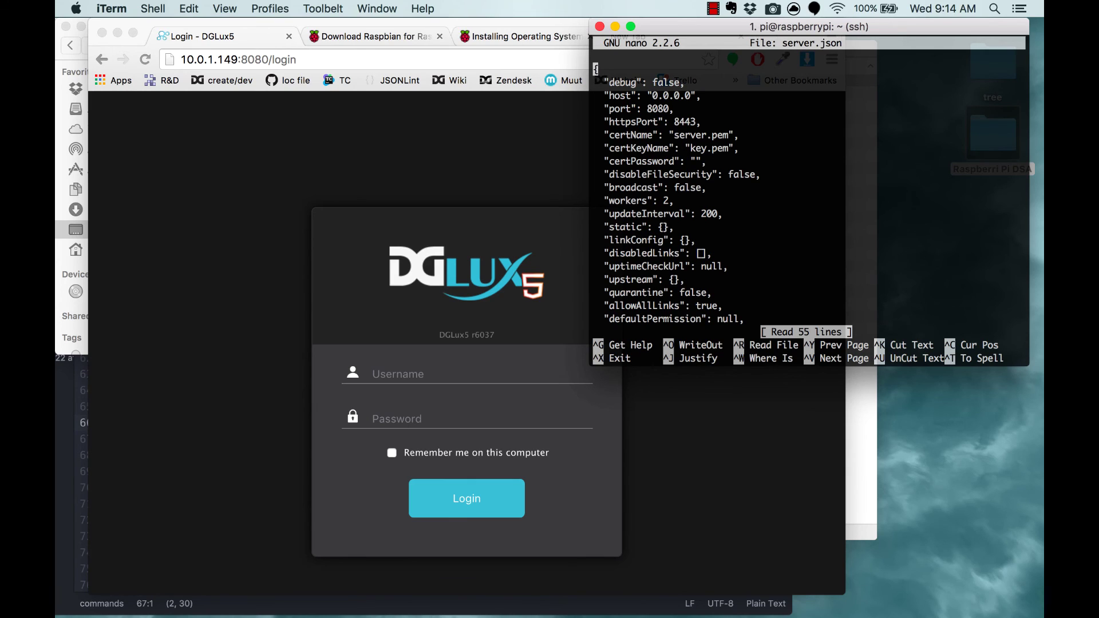
key(Down)
key(Down)
key(Down)
key(Right)
key(Right)
key(Right)
key(Right)
key(Right)
key(Right)
key(Right)
key(Right)
key(Right)
key(Right)
key(Right)
key(Right)
key(Right)
key(Right)
key(BackSpace)
key(BackSpace)
key(Down)
key(Right)
key(Right)
key(Right)
key(Right)
key(Right)
key(BackSpace)
key(BackSpace)
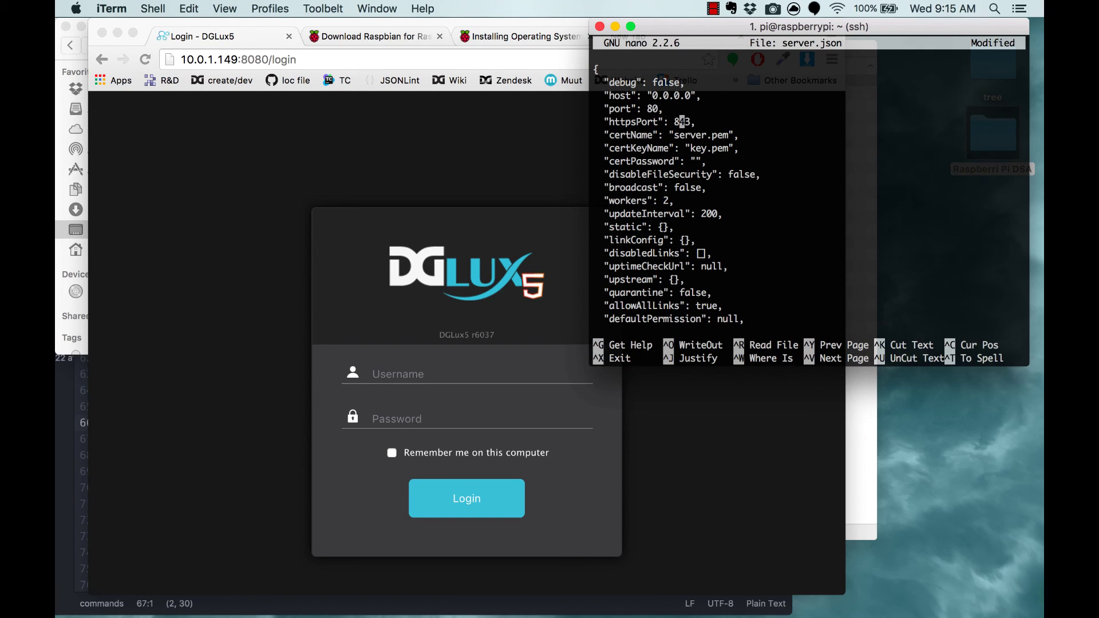
key(ctrl+x)
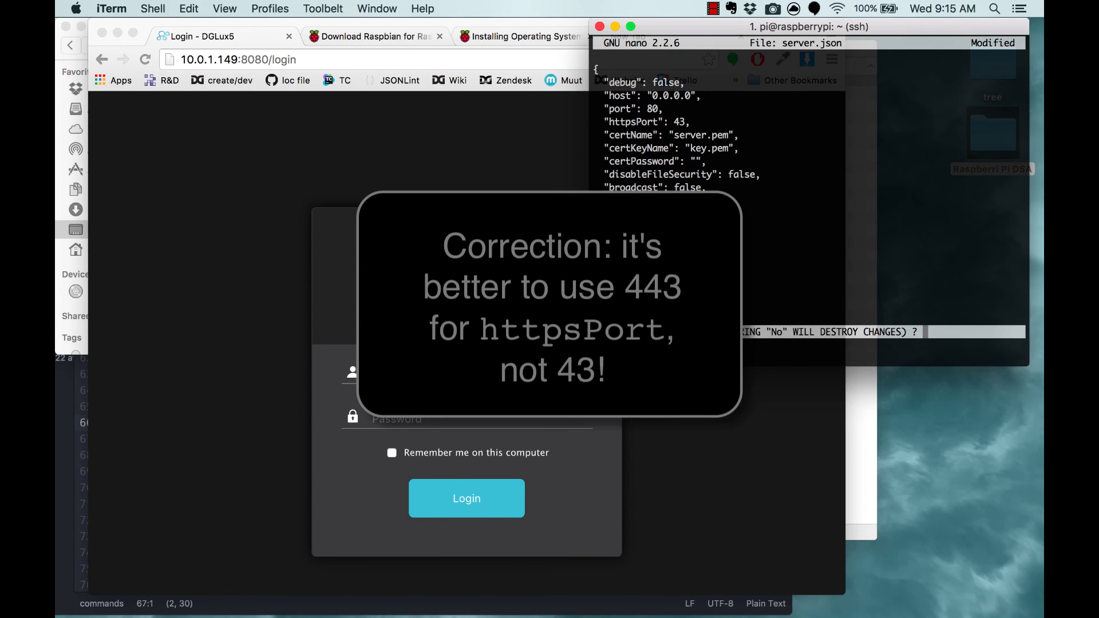
key(y)
key(Return)
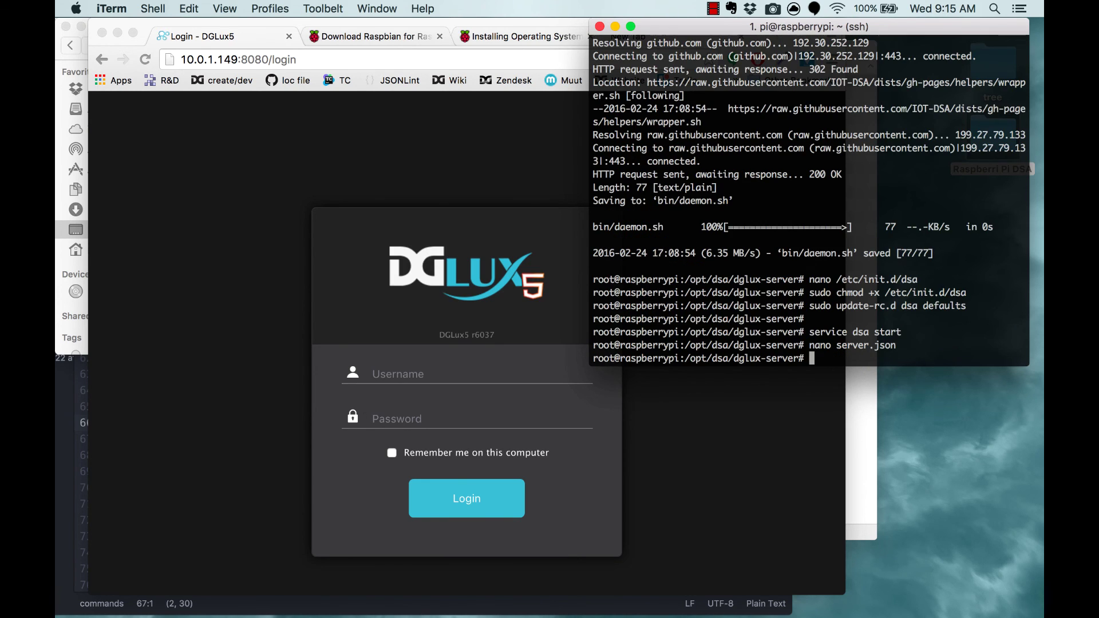
Open 10.0.1.149 in Chrome with no port and reload until the login page shows
click(273, 128)
click(231, 53)
text(10)
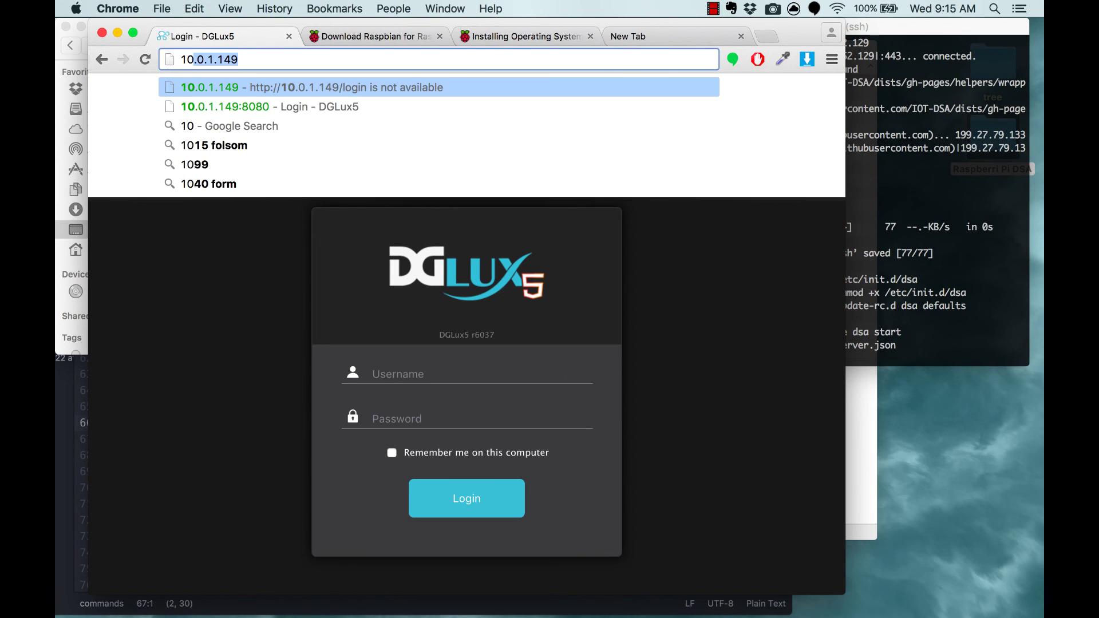
key(Return)
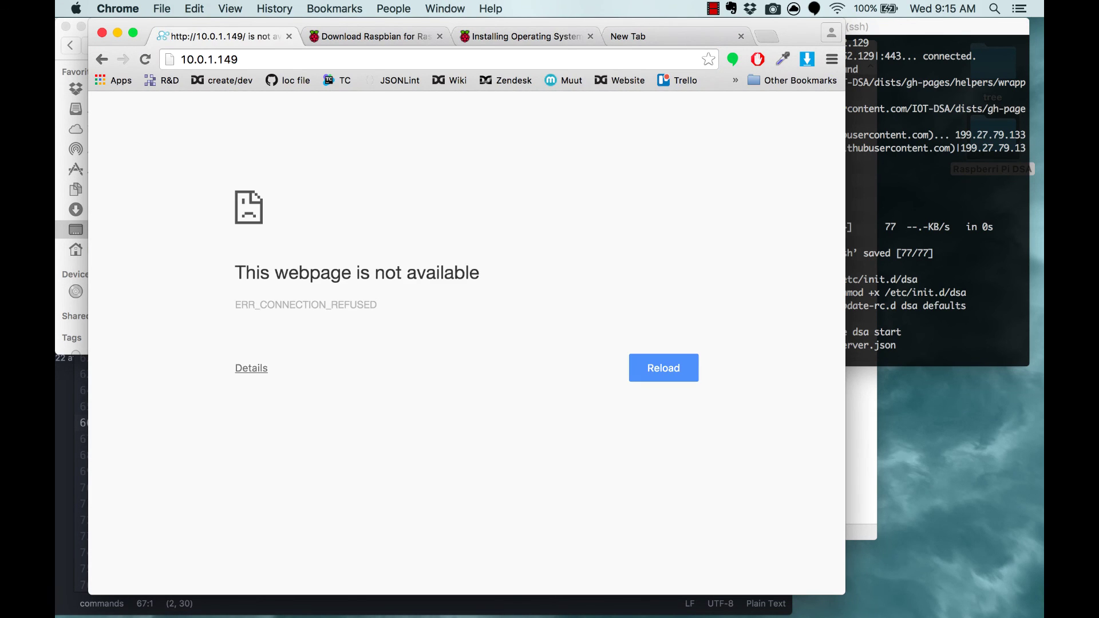
click(209, 59)
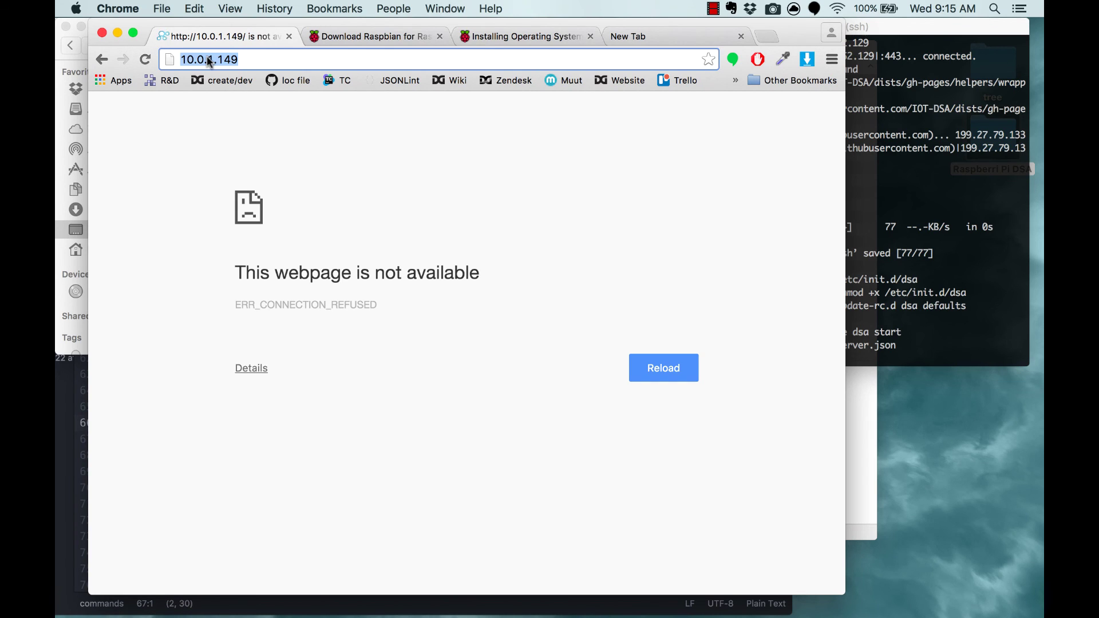
key(Return)
click(490, 59)
key(Return)
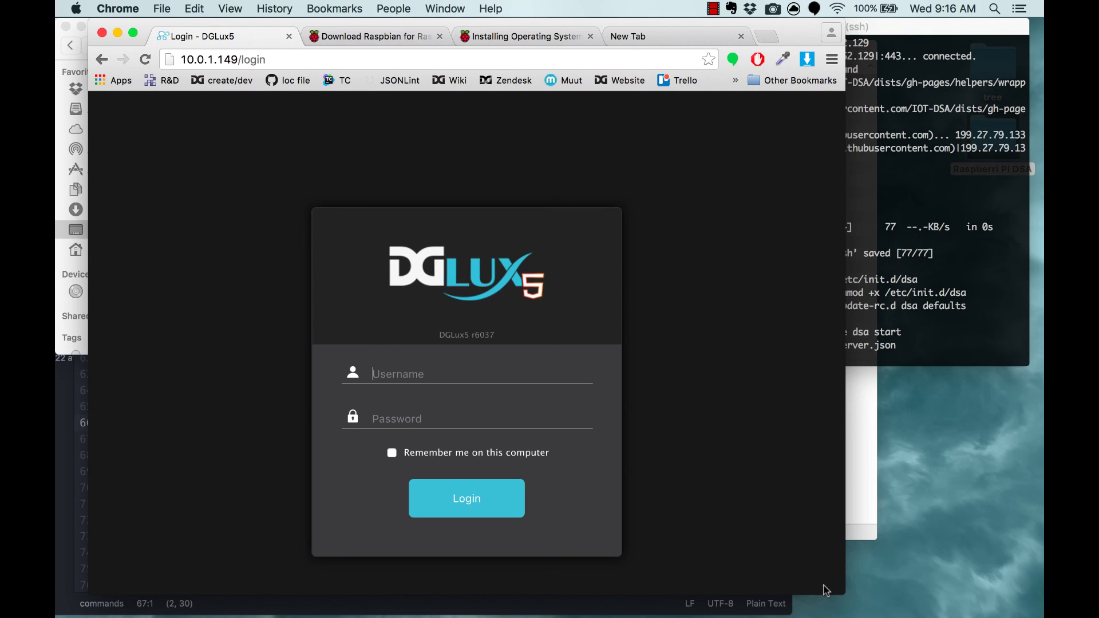
Run 'service dsa stop' in the Pi terminal
click(981, 340)
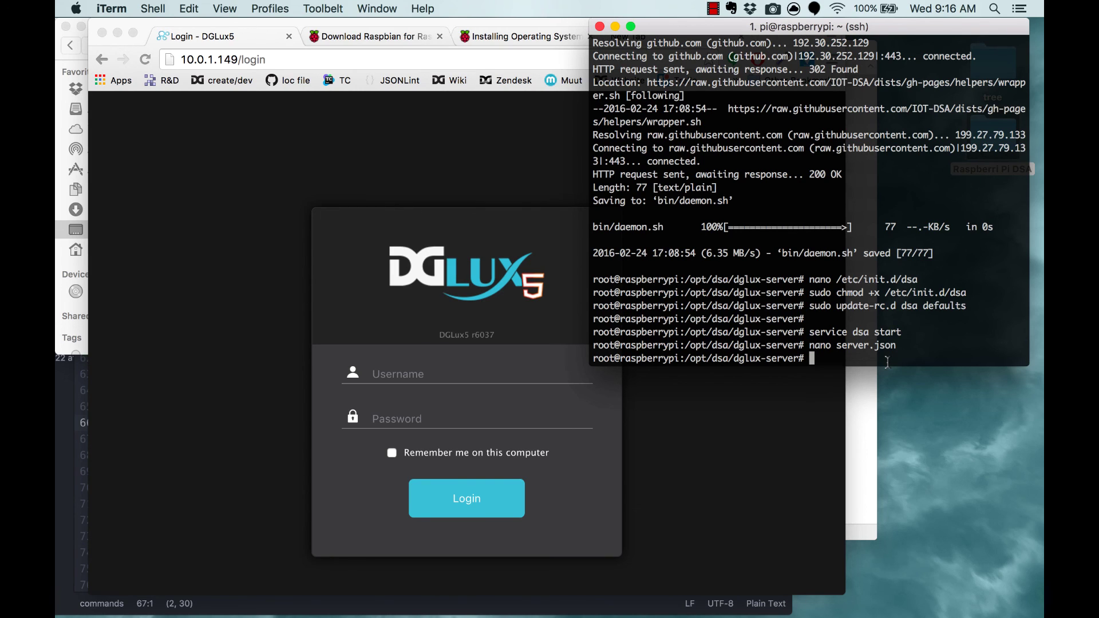
text(service dsa stop)
key(Return)
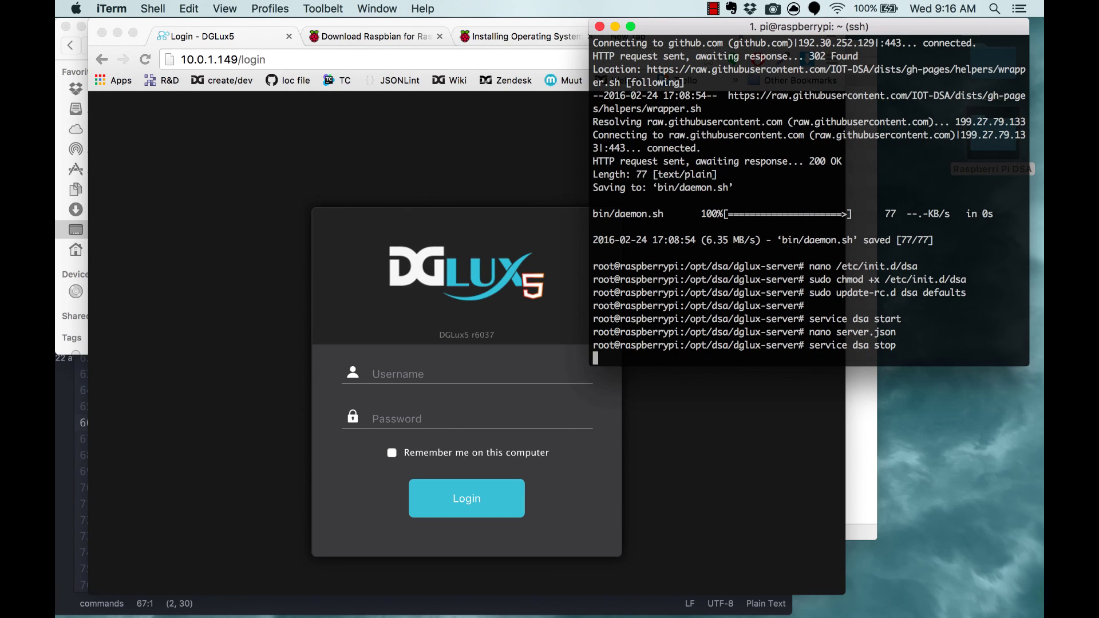